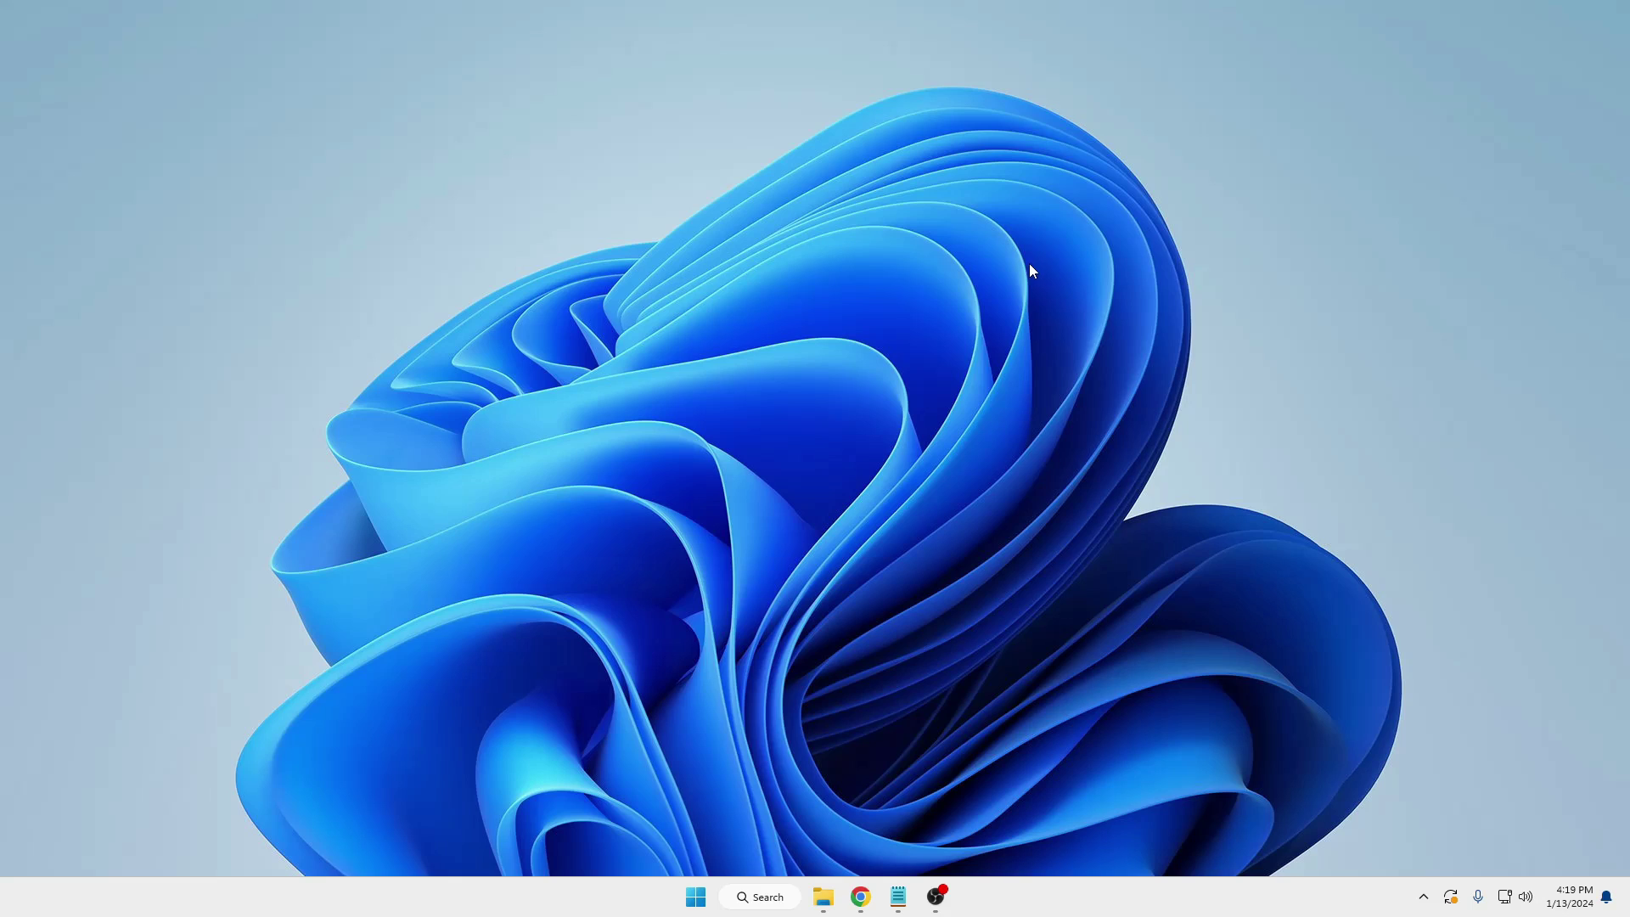
Switch to Chrome, download rufus-4.3.exe from the Rufus website and launch the downloaded file.
mouse_move(860, 897)
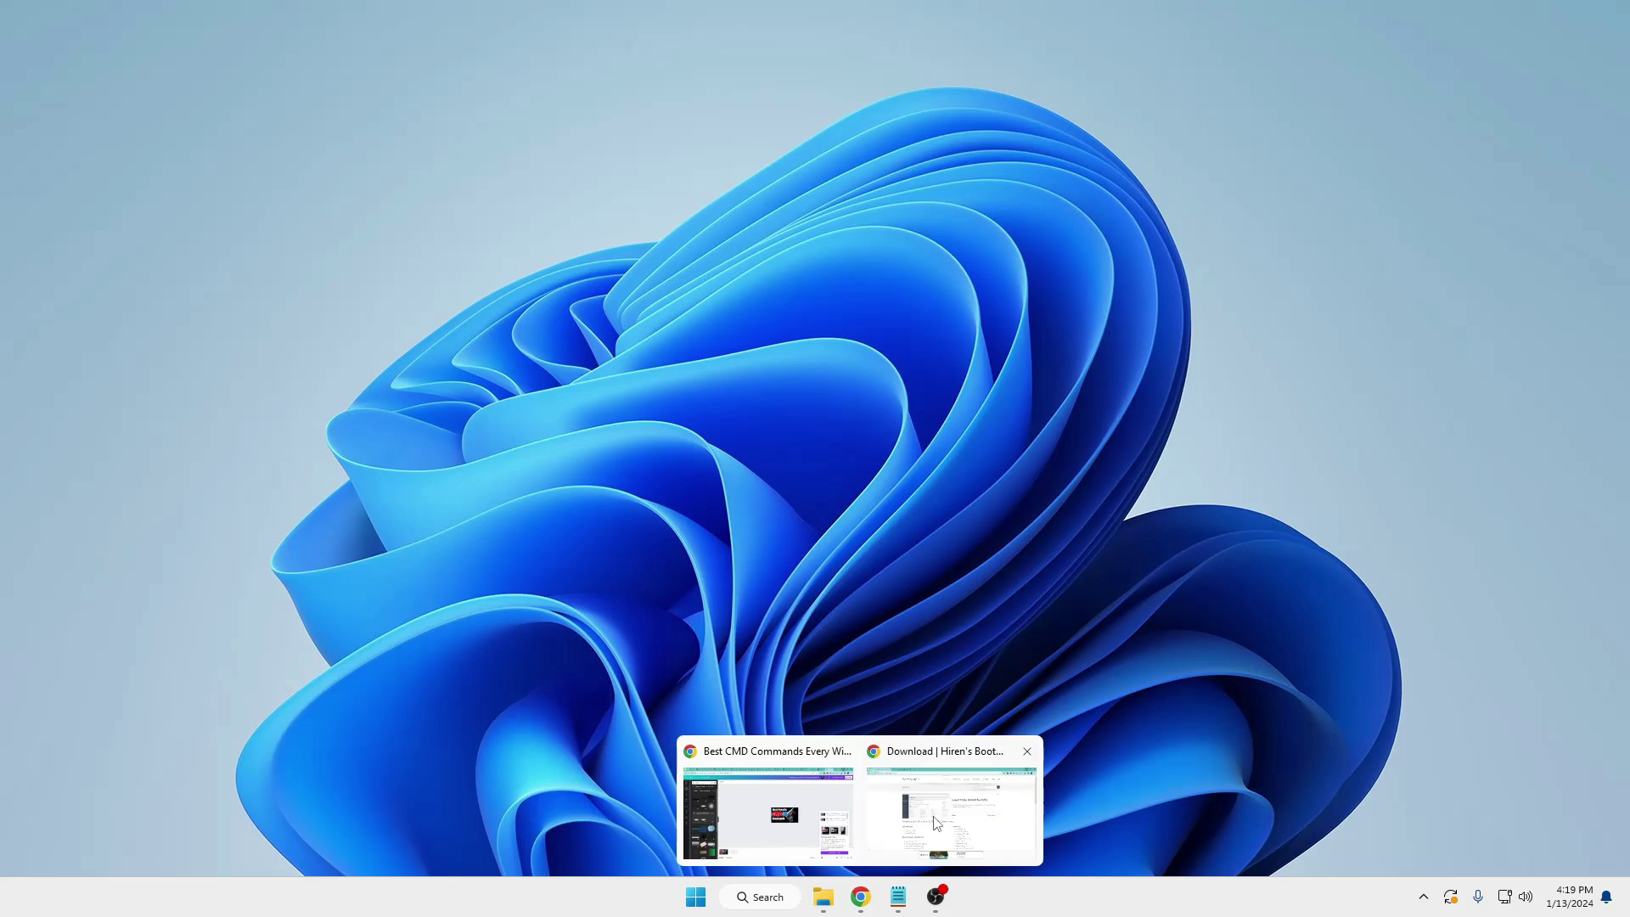
click(924, 732)
click(326, 17)
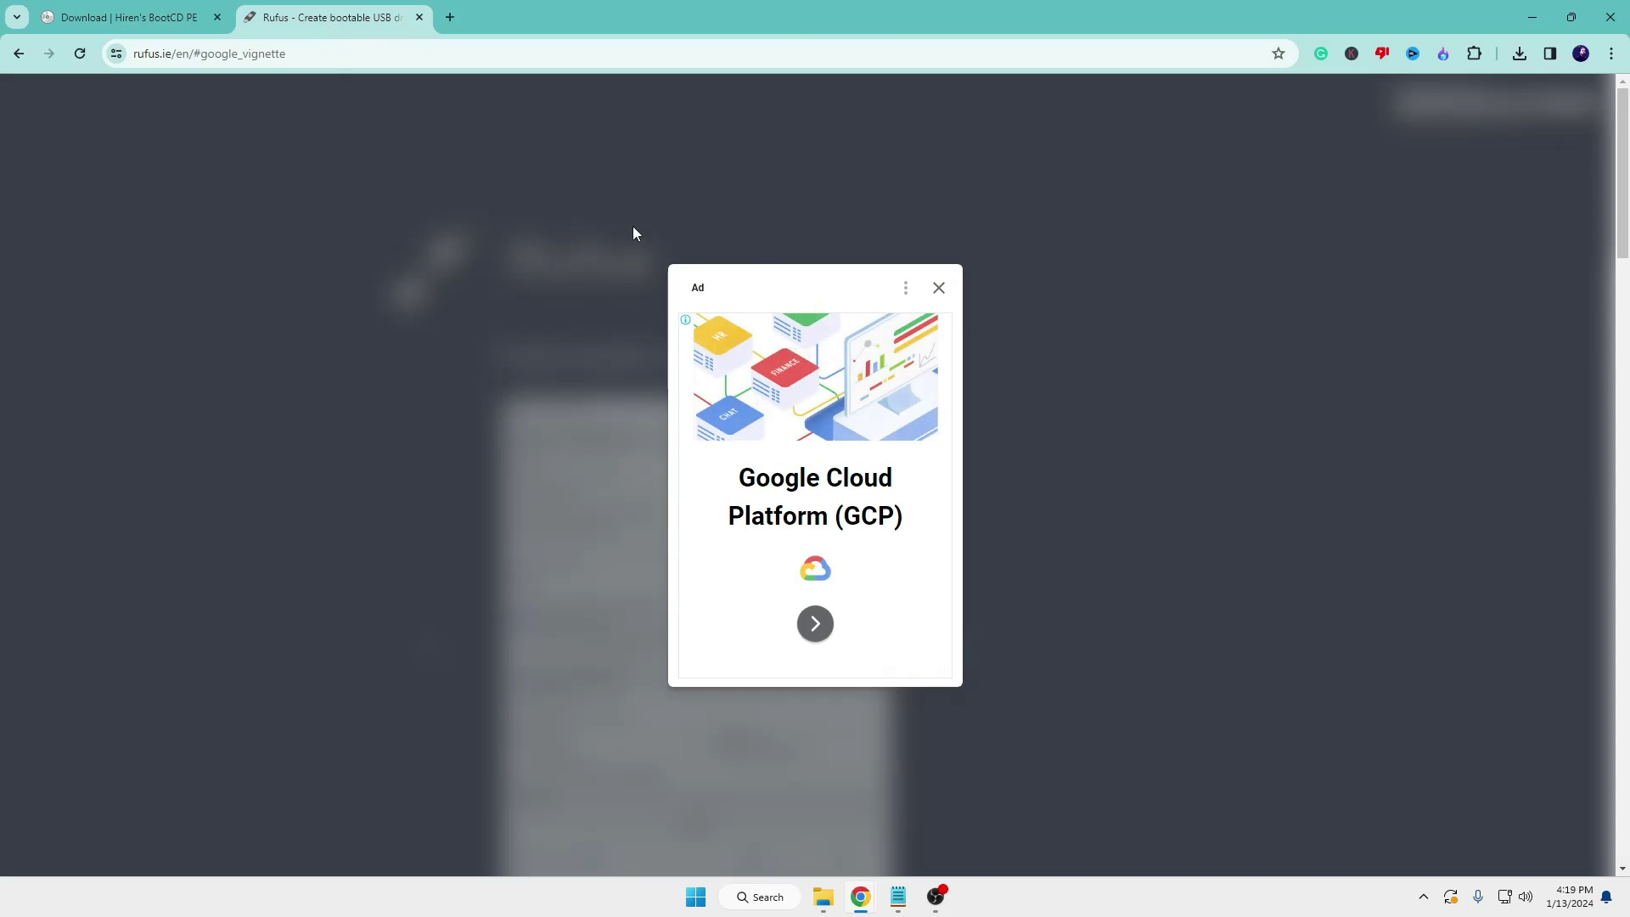
click(937, 289)
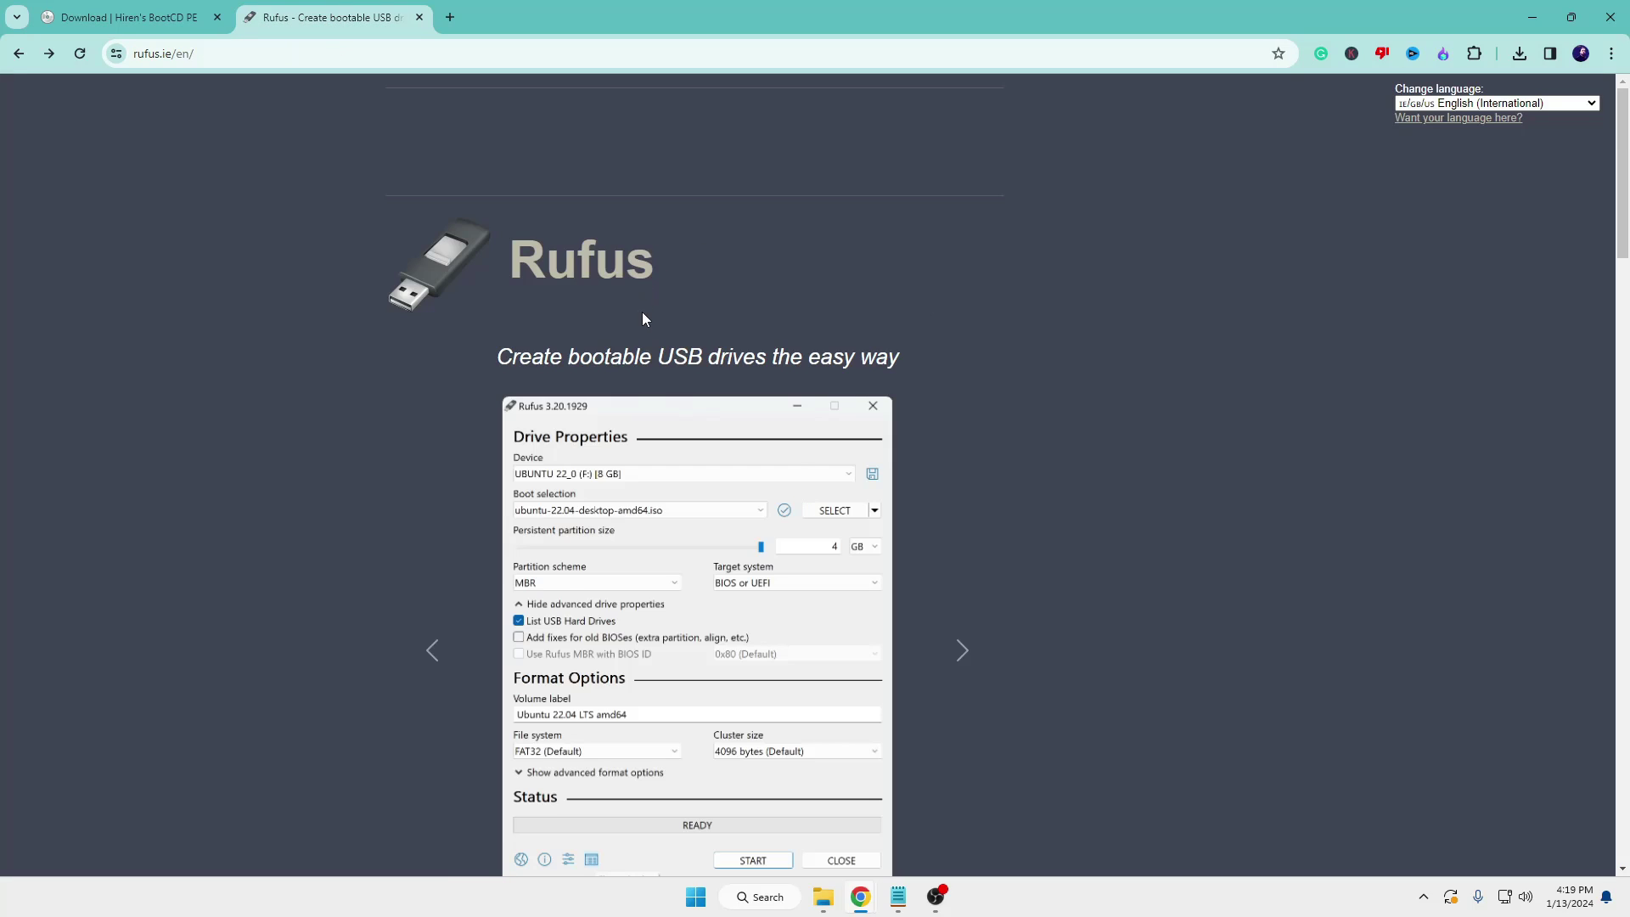
scroll(643, 319, down, 10)
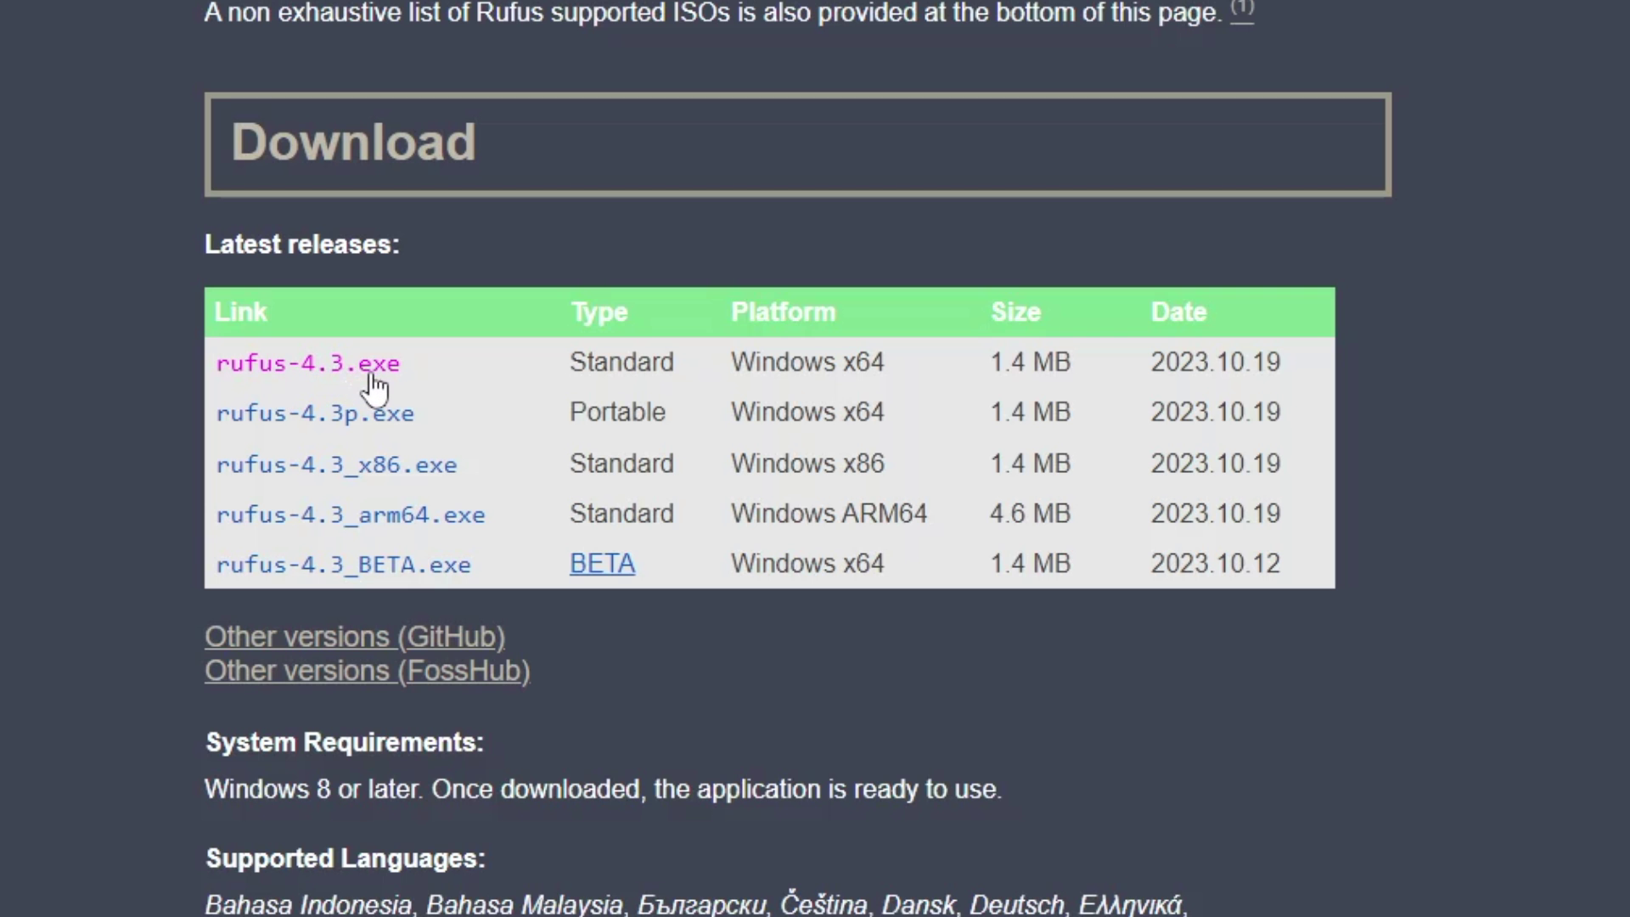
click(382, 374)
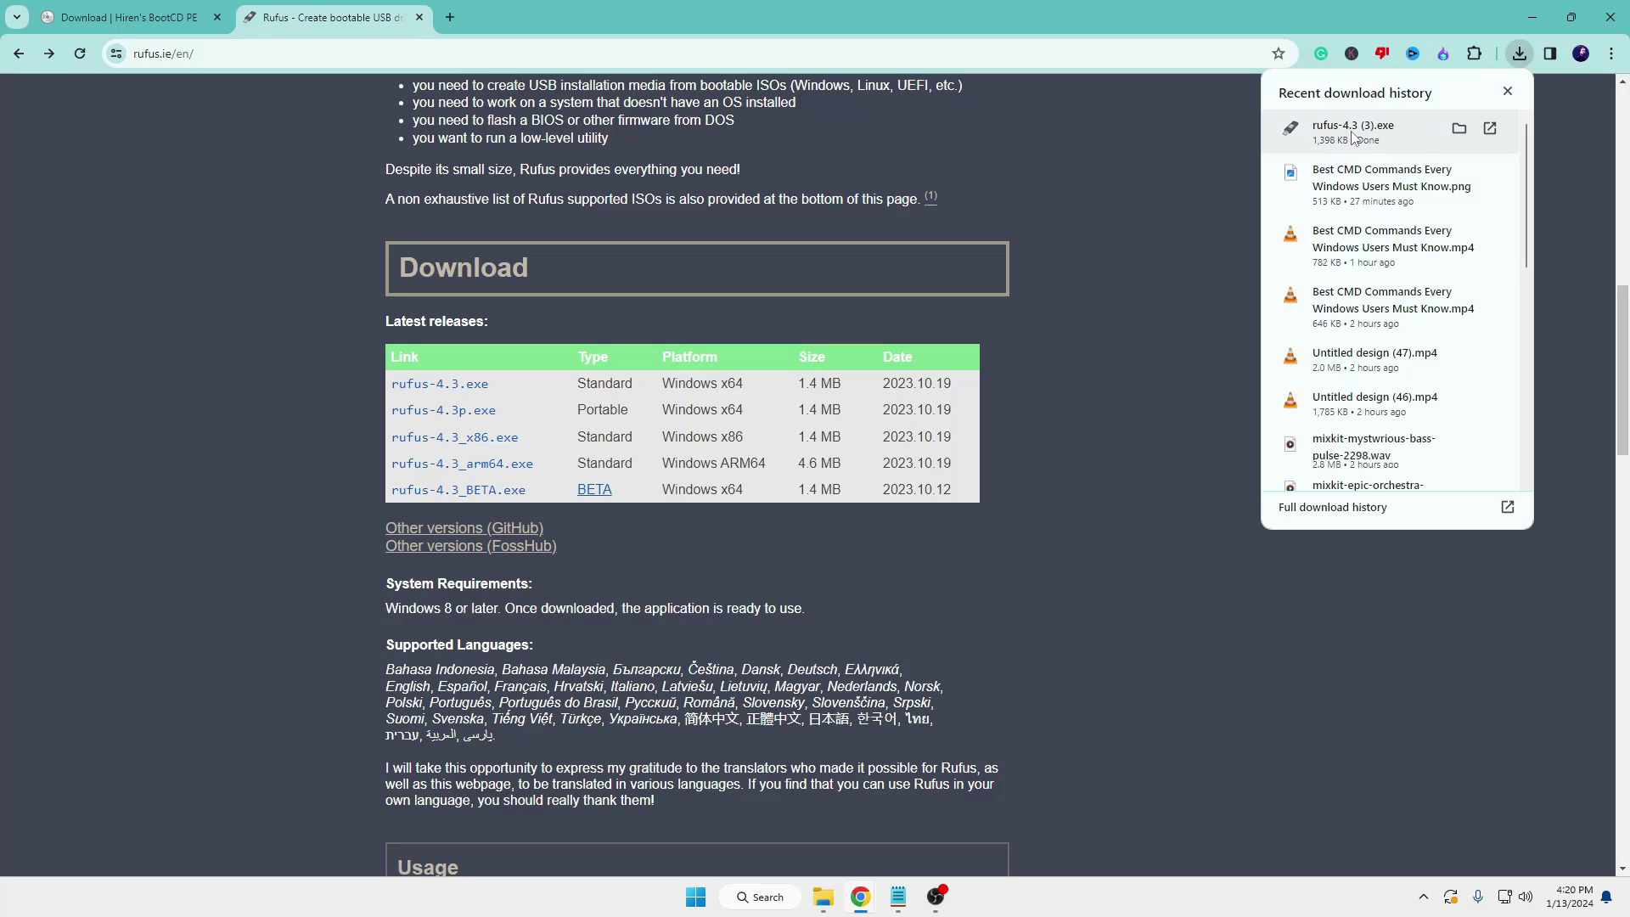
click(1355, 133)
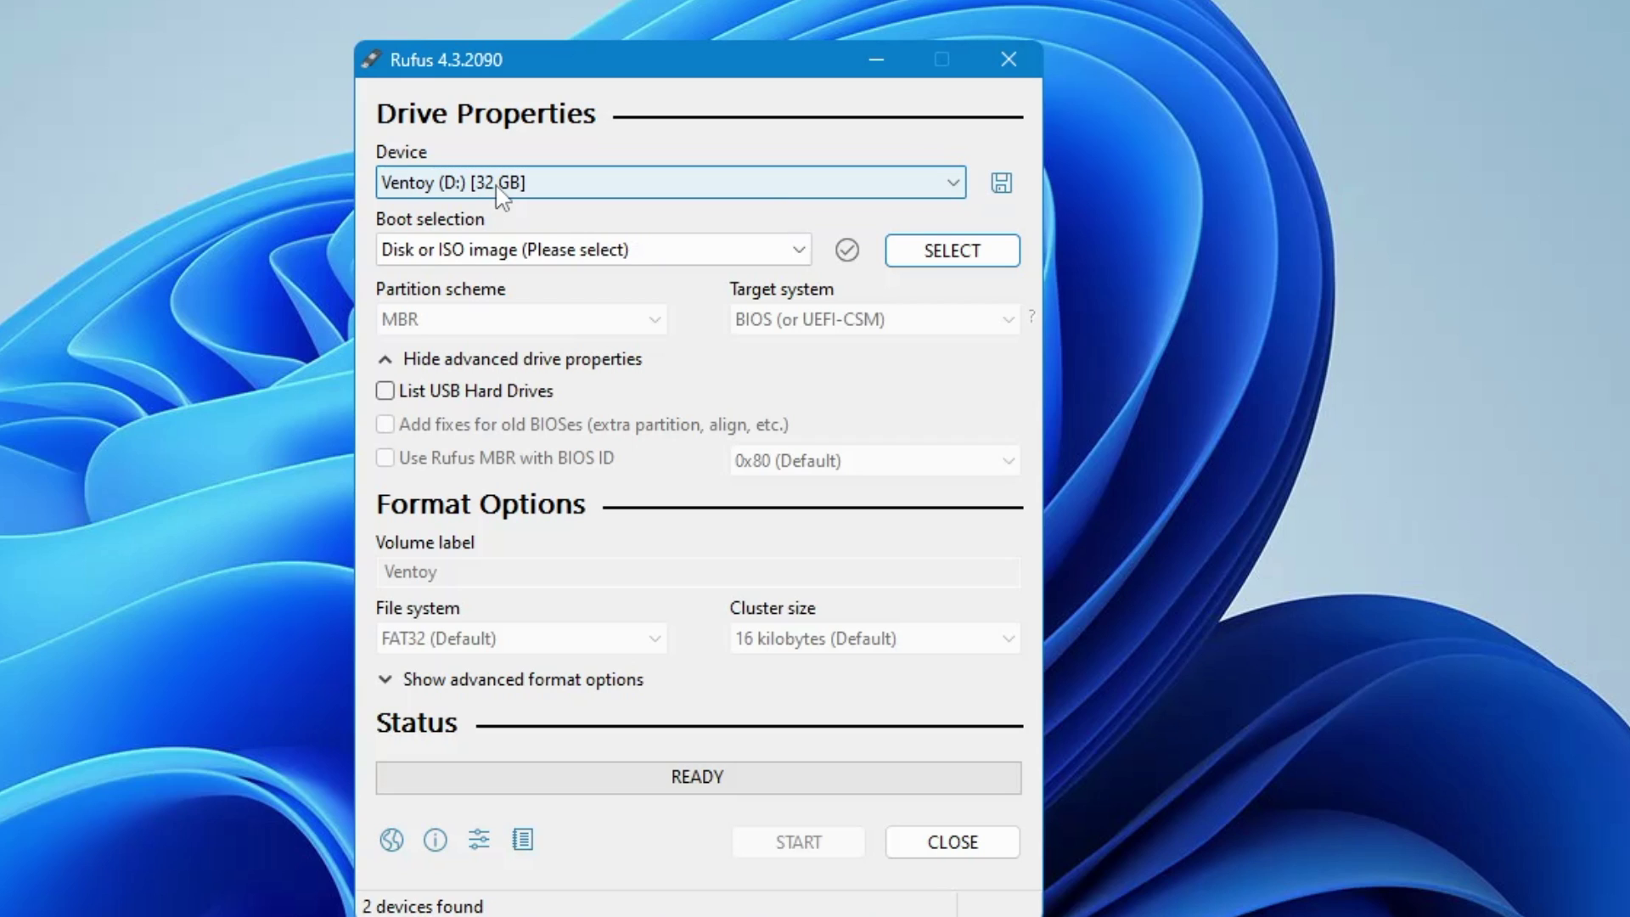
Choose New Volume (G:) [64 GB] as the target device for the bootable drive.
click(588, 189)
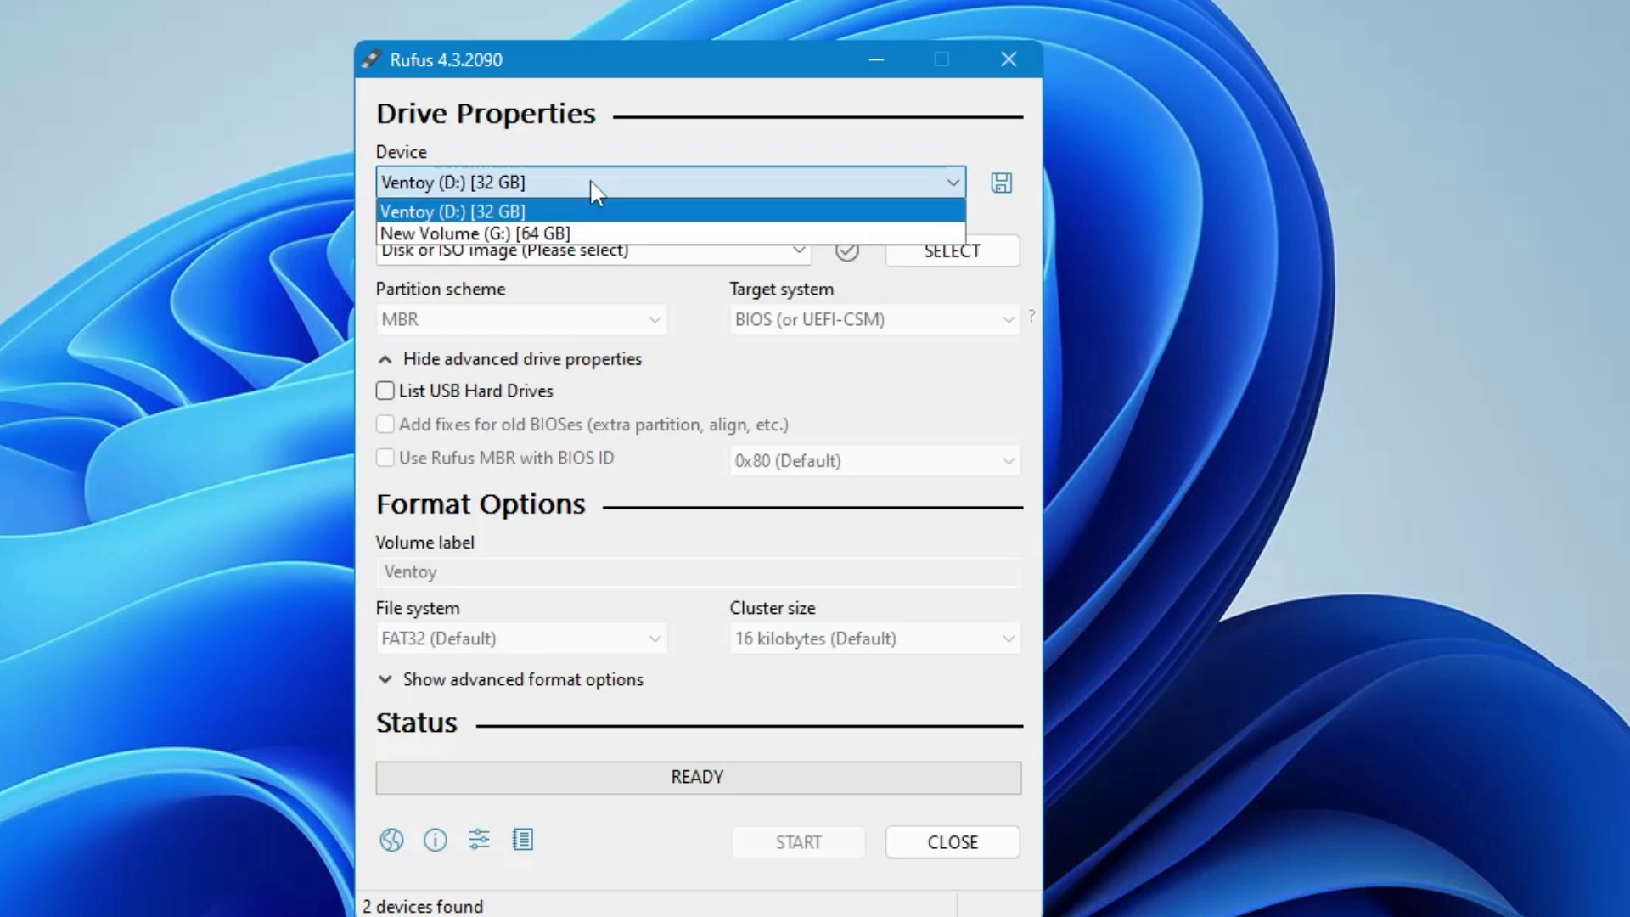
click(533, 234)
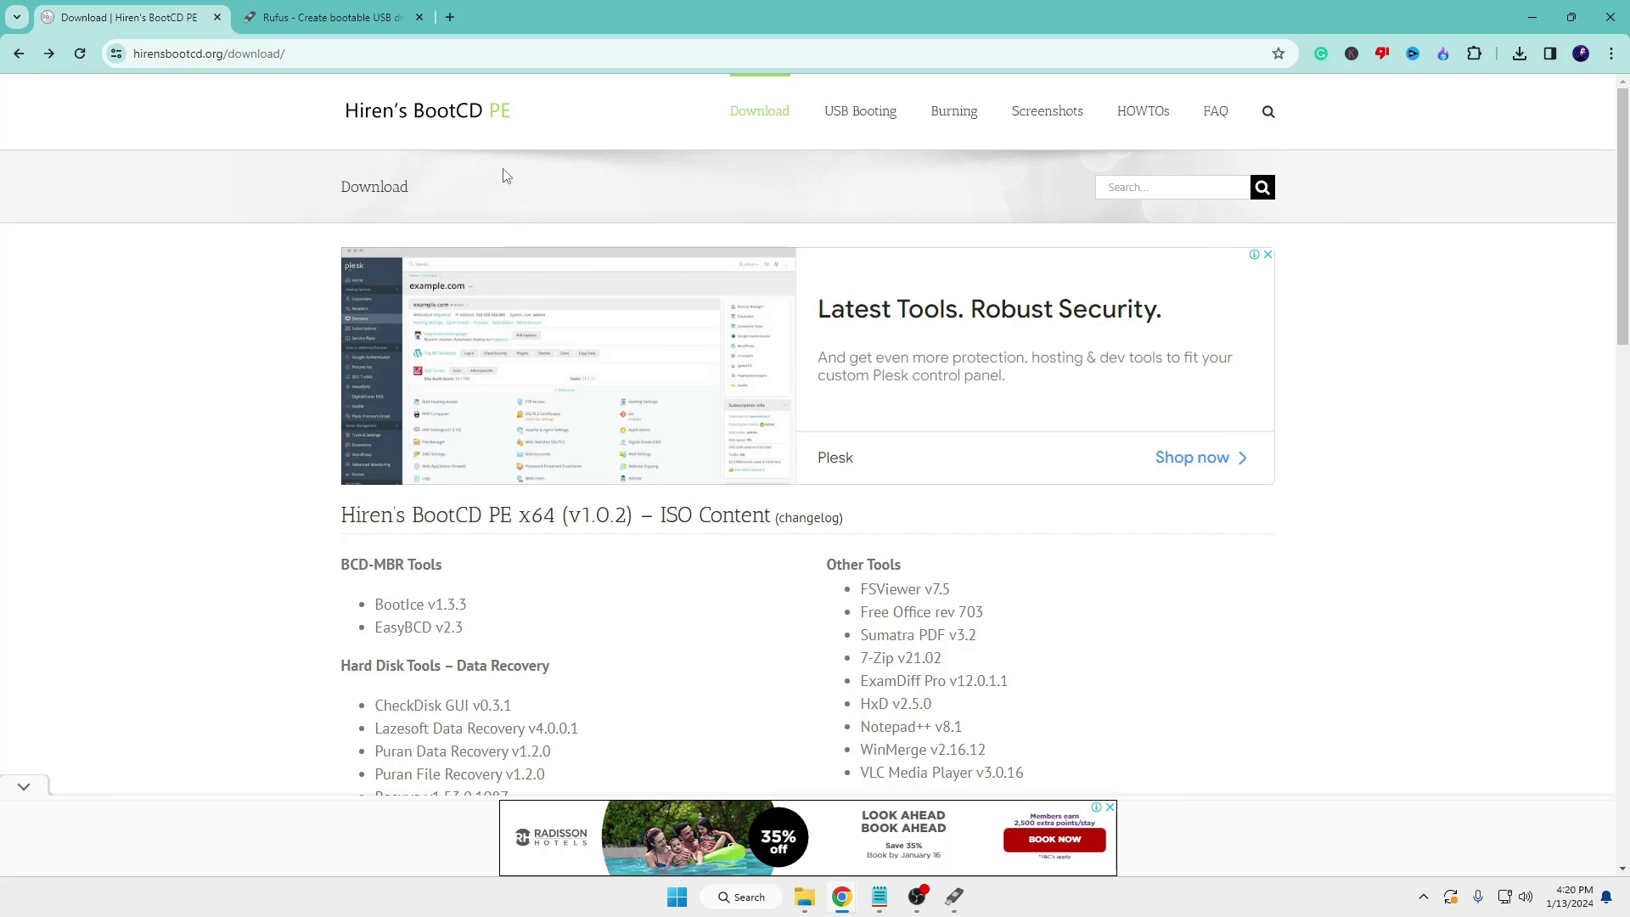
Check the Hiren's BootCD PE download page for the HBCD_PE_x64.iso file, then return to Rufus.
scroll(571, 295, down, 8)
scroll(571, 301, down, 8)
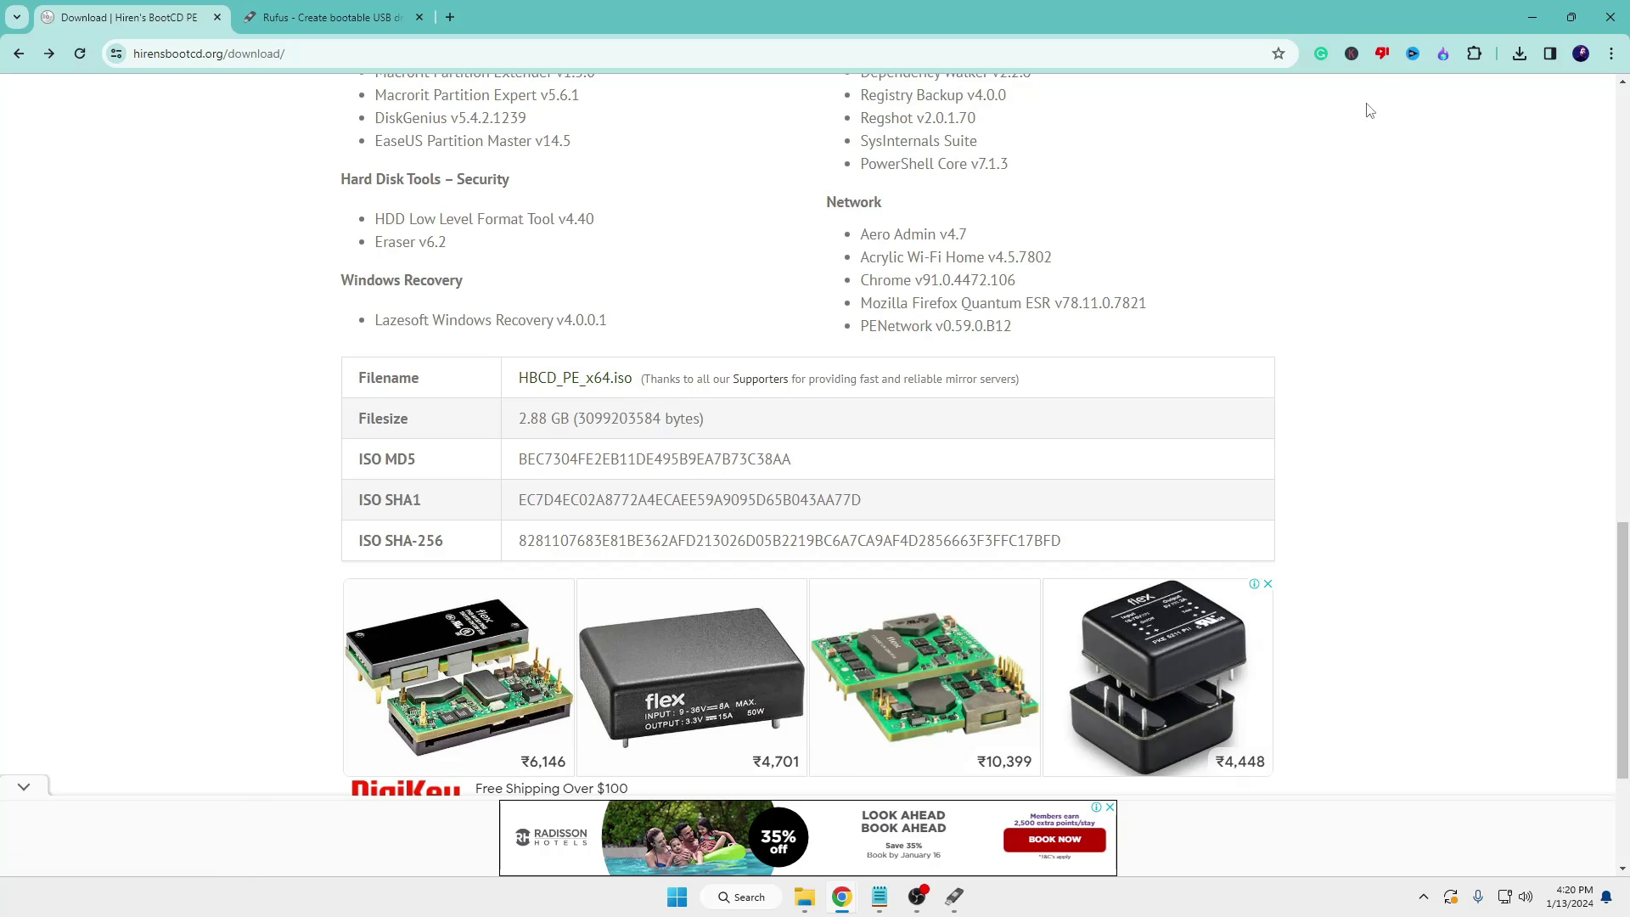
click(1535, 19)
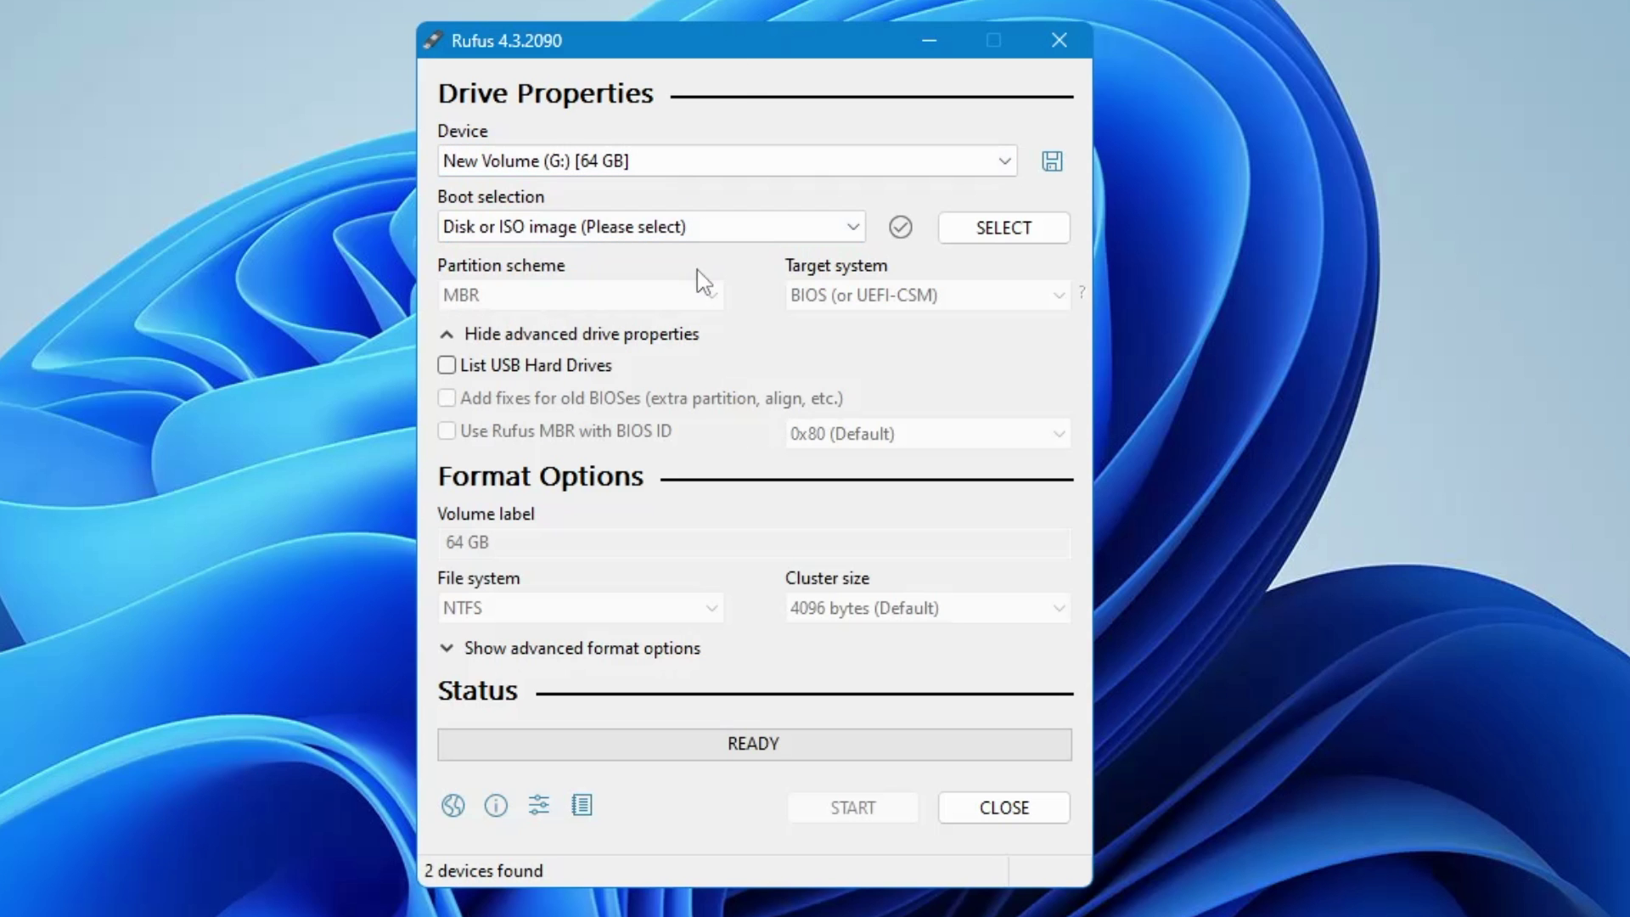
Load HBCD_PE_x64.iso from the Desktop's ISO folder as the boot image and write it to the USB drive, accepting the data erasure.
click(1031, 235)
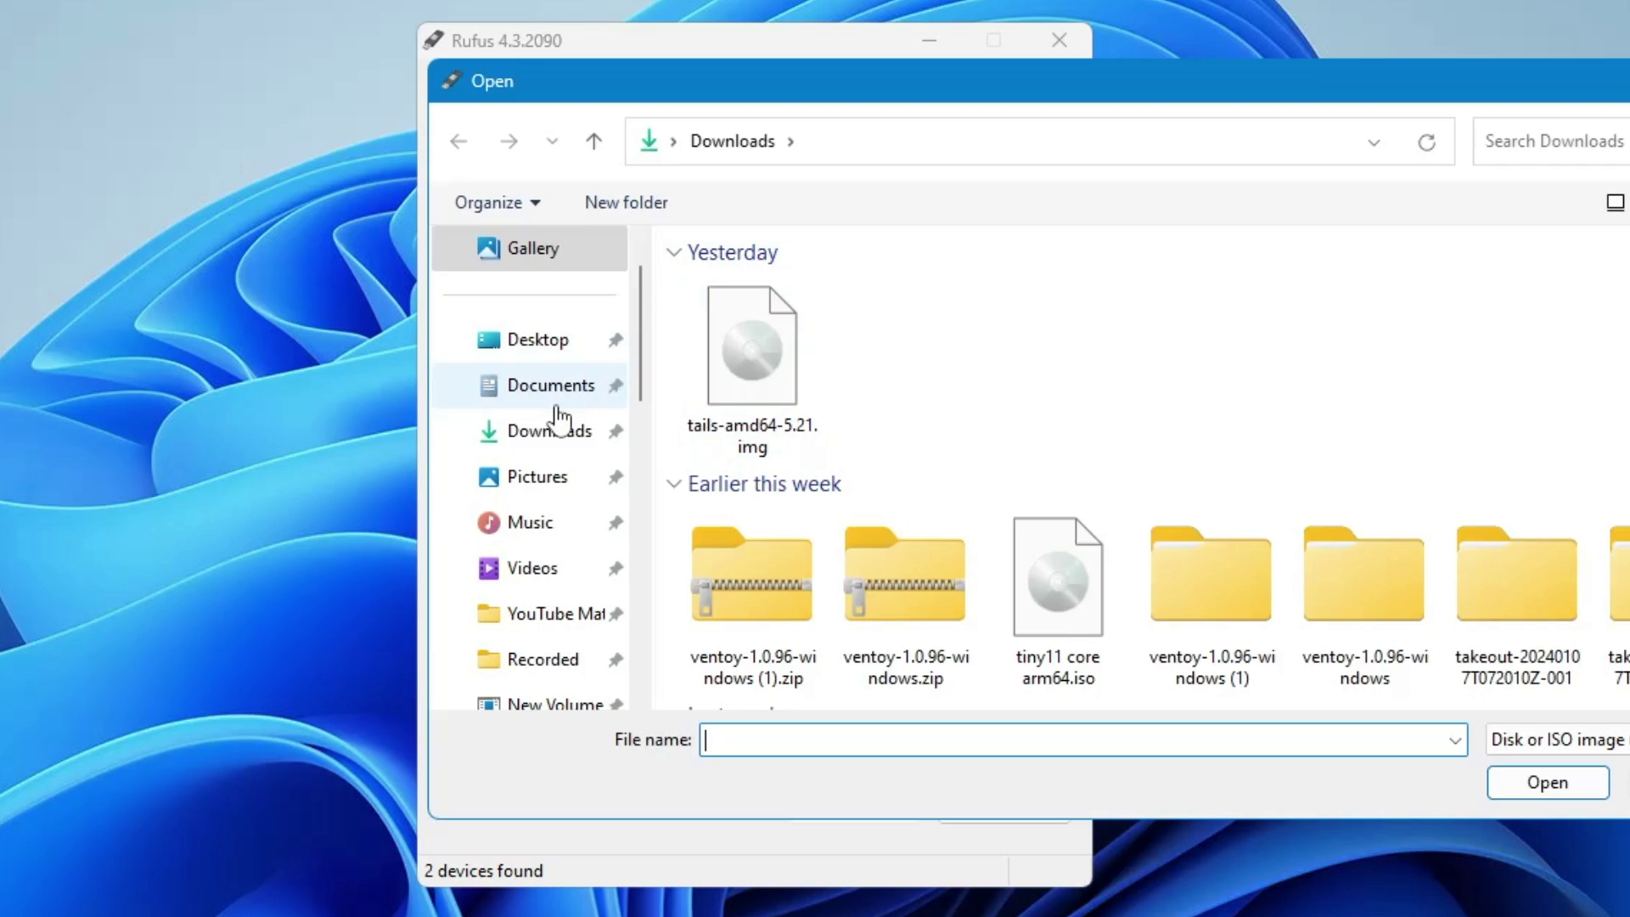
click(538, 339)
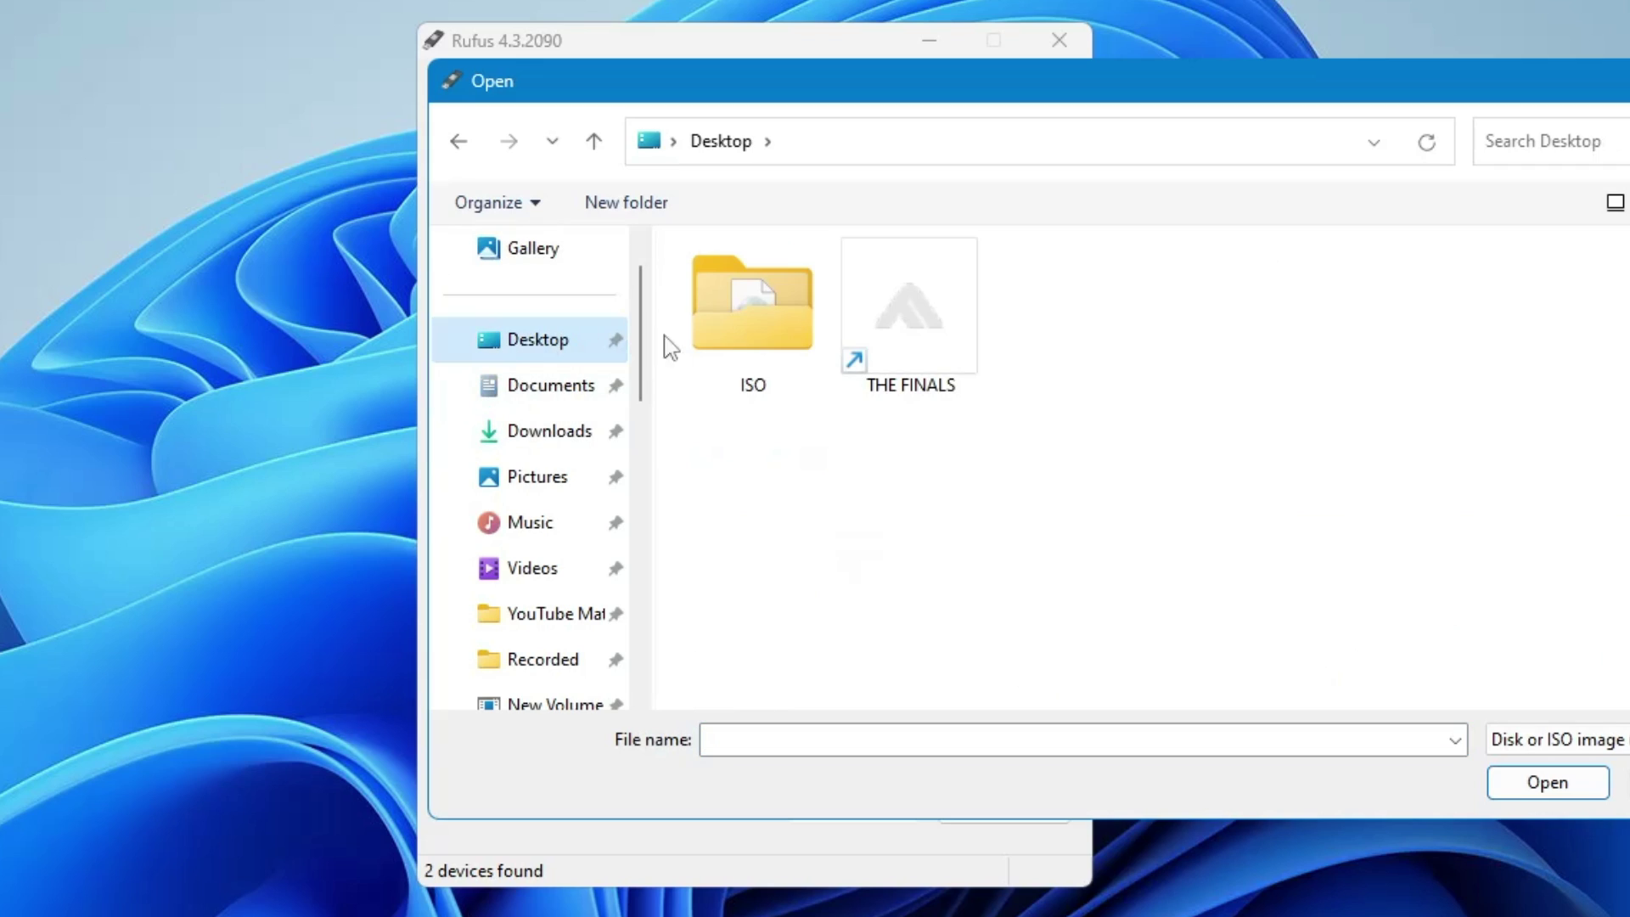
double_click(755, 316)
click(820, 291)
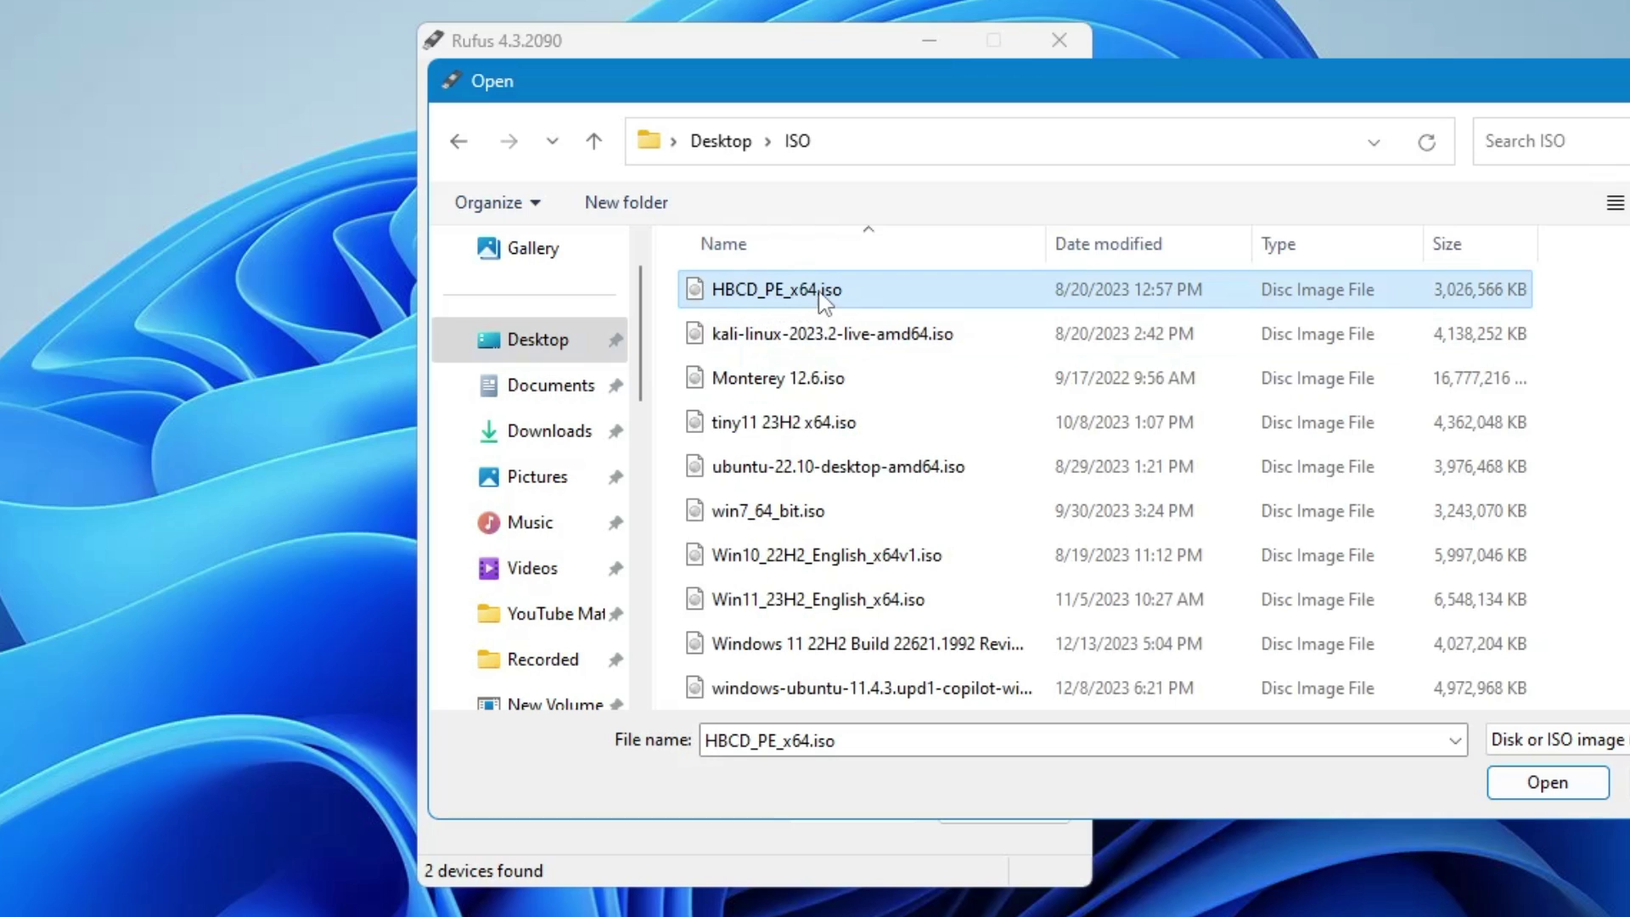
click(1546, 782)
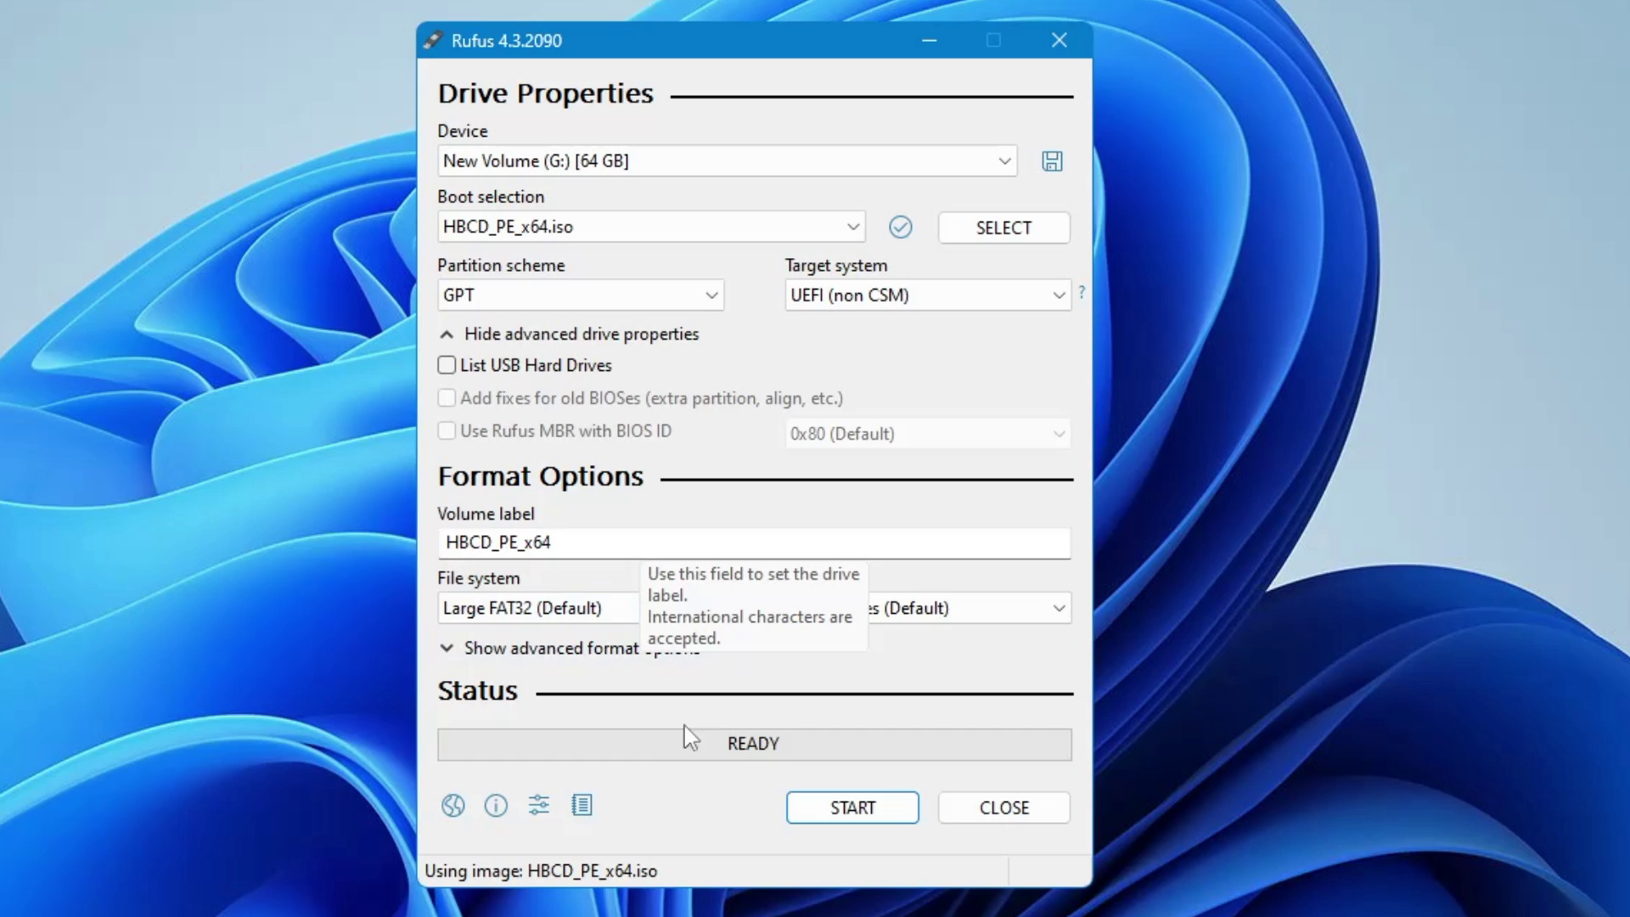
click(854, 809)
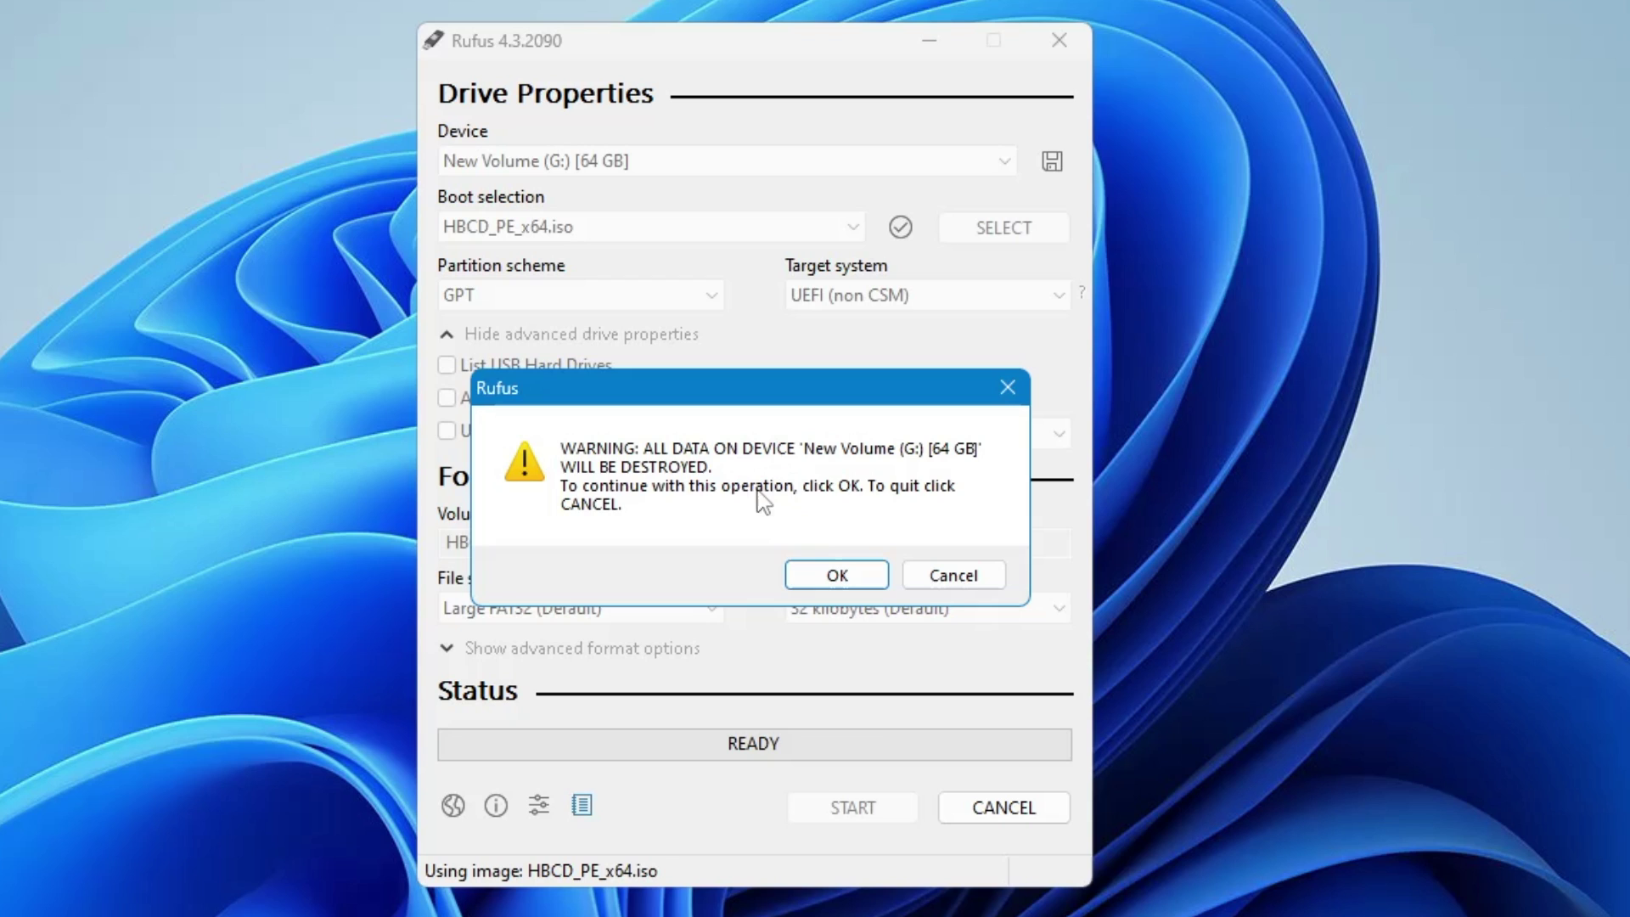
click(845, 583)
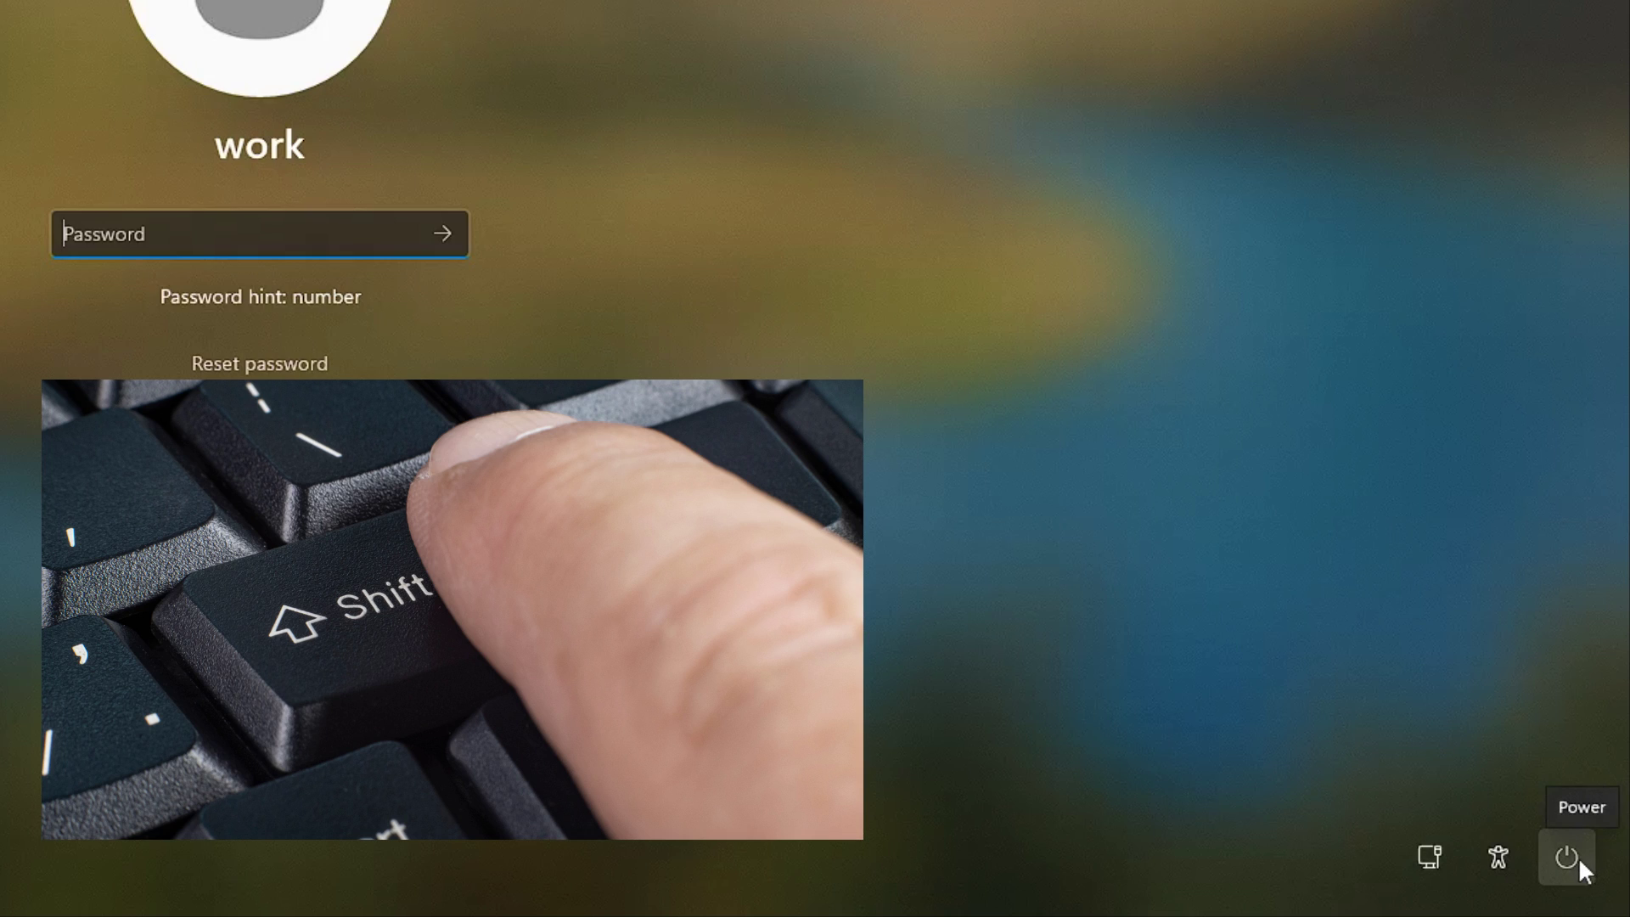
Restart the locked PC from its sign-in screen into the Windows recovery environment.
click(1575, 858)
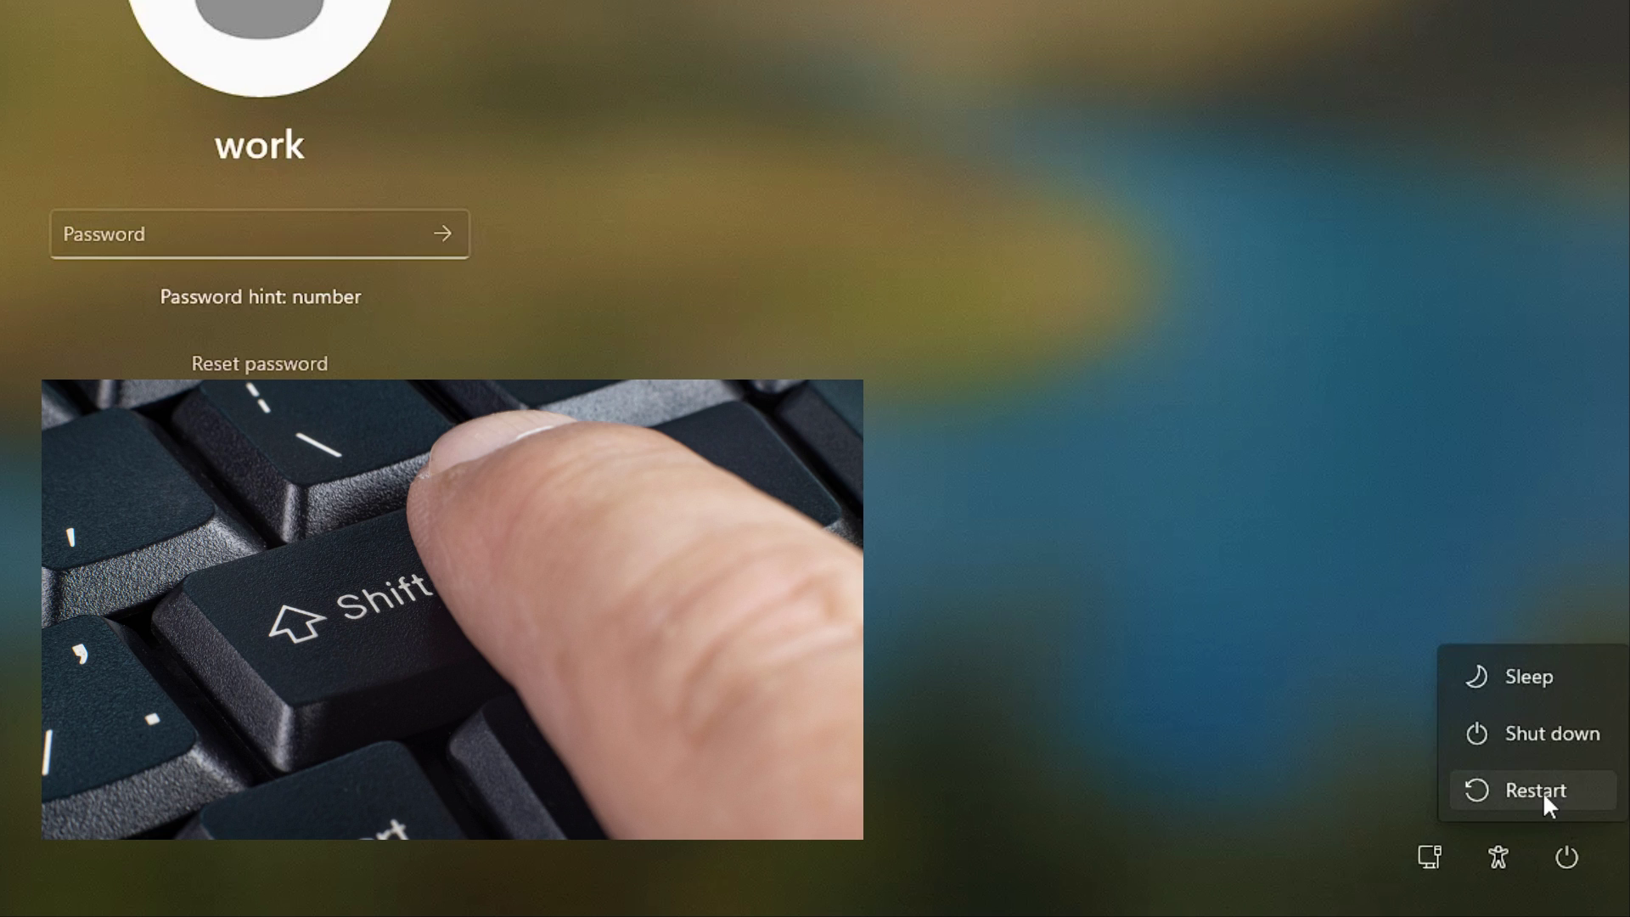
shift+click(1554, 788)
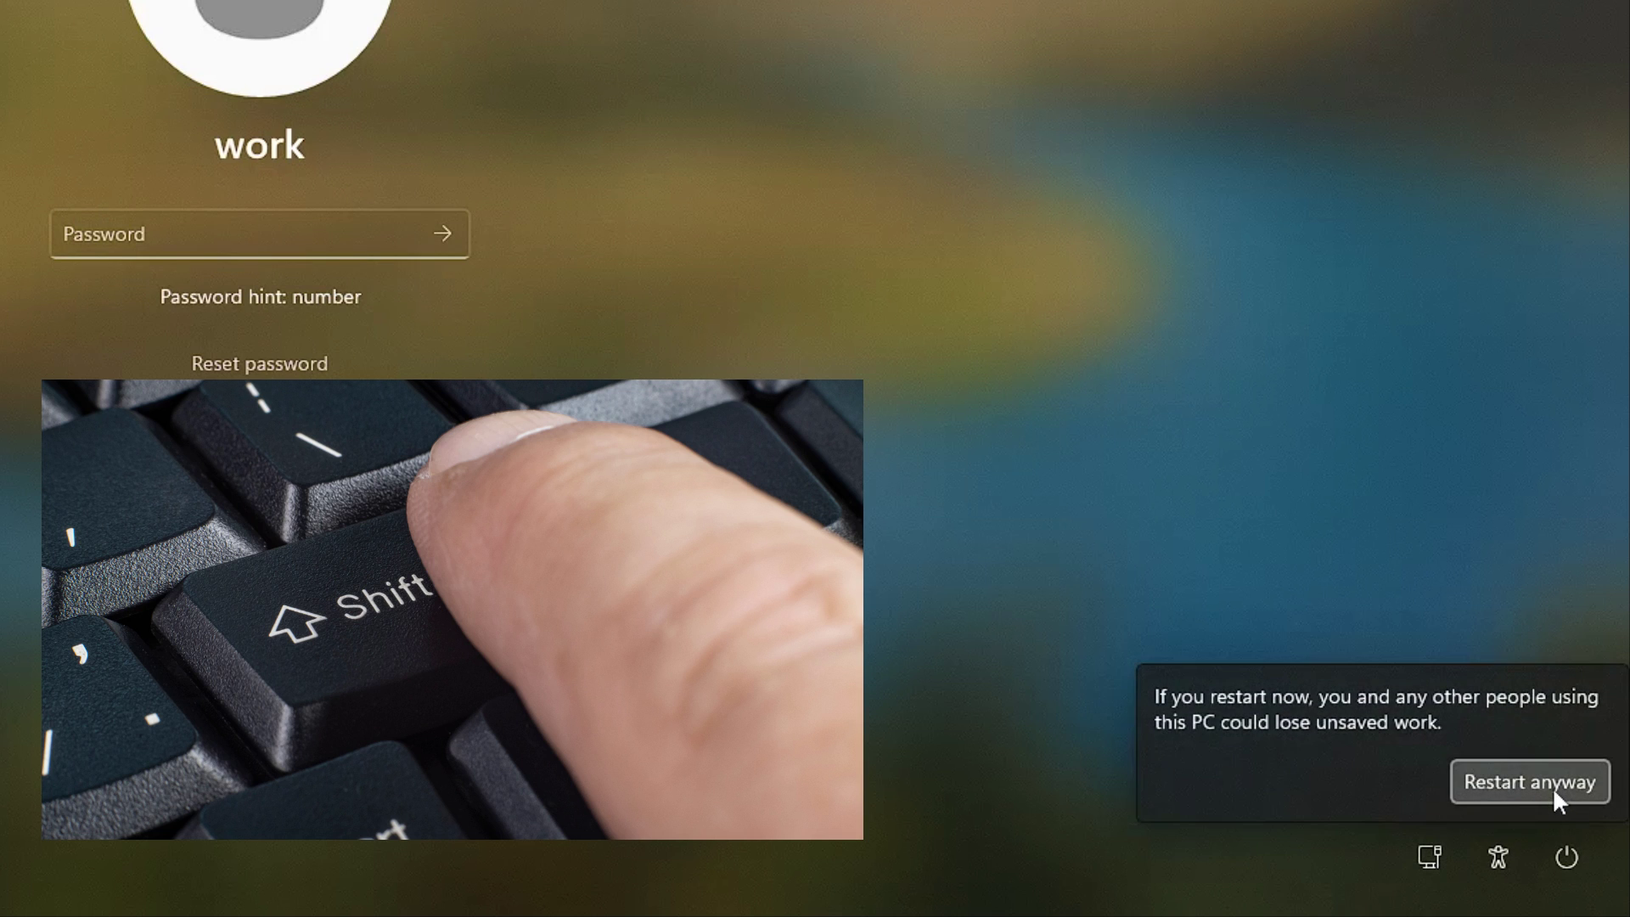
click(1551, 787)
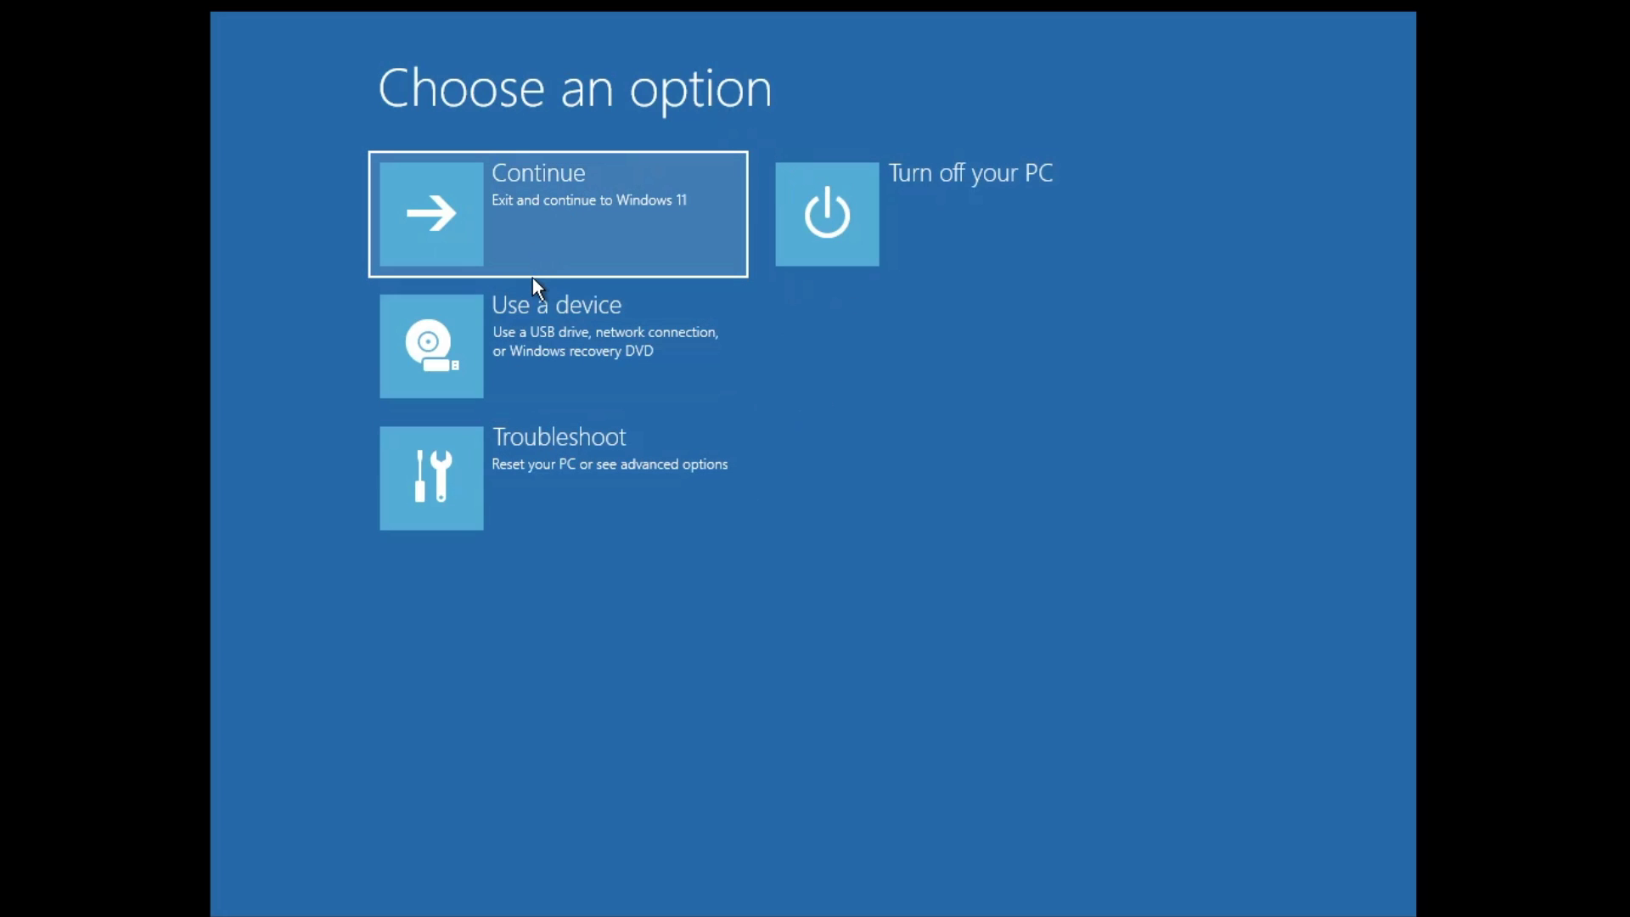
Restart into the UEFI Firmware Settings through the advanced troubleshooting options.
click(604, 475)
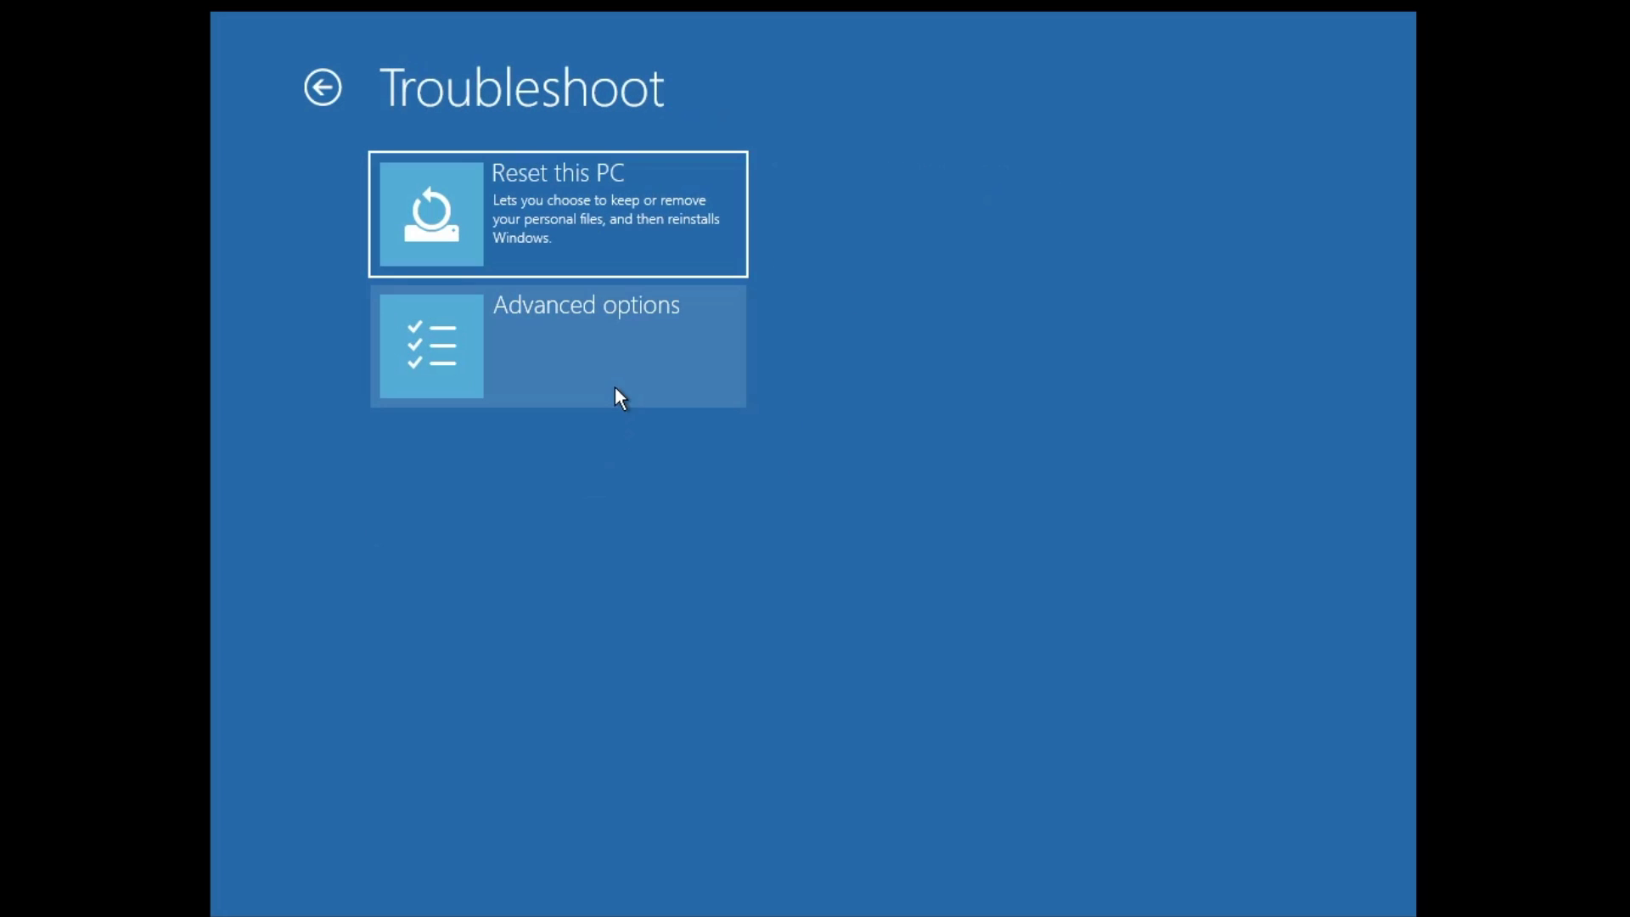
click(603, 342)
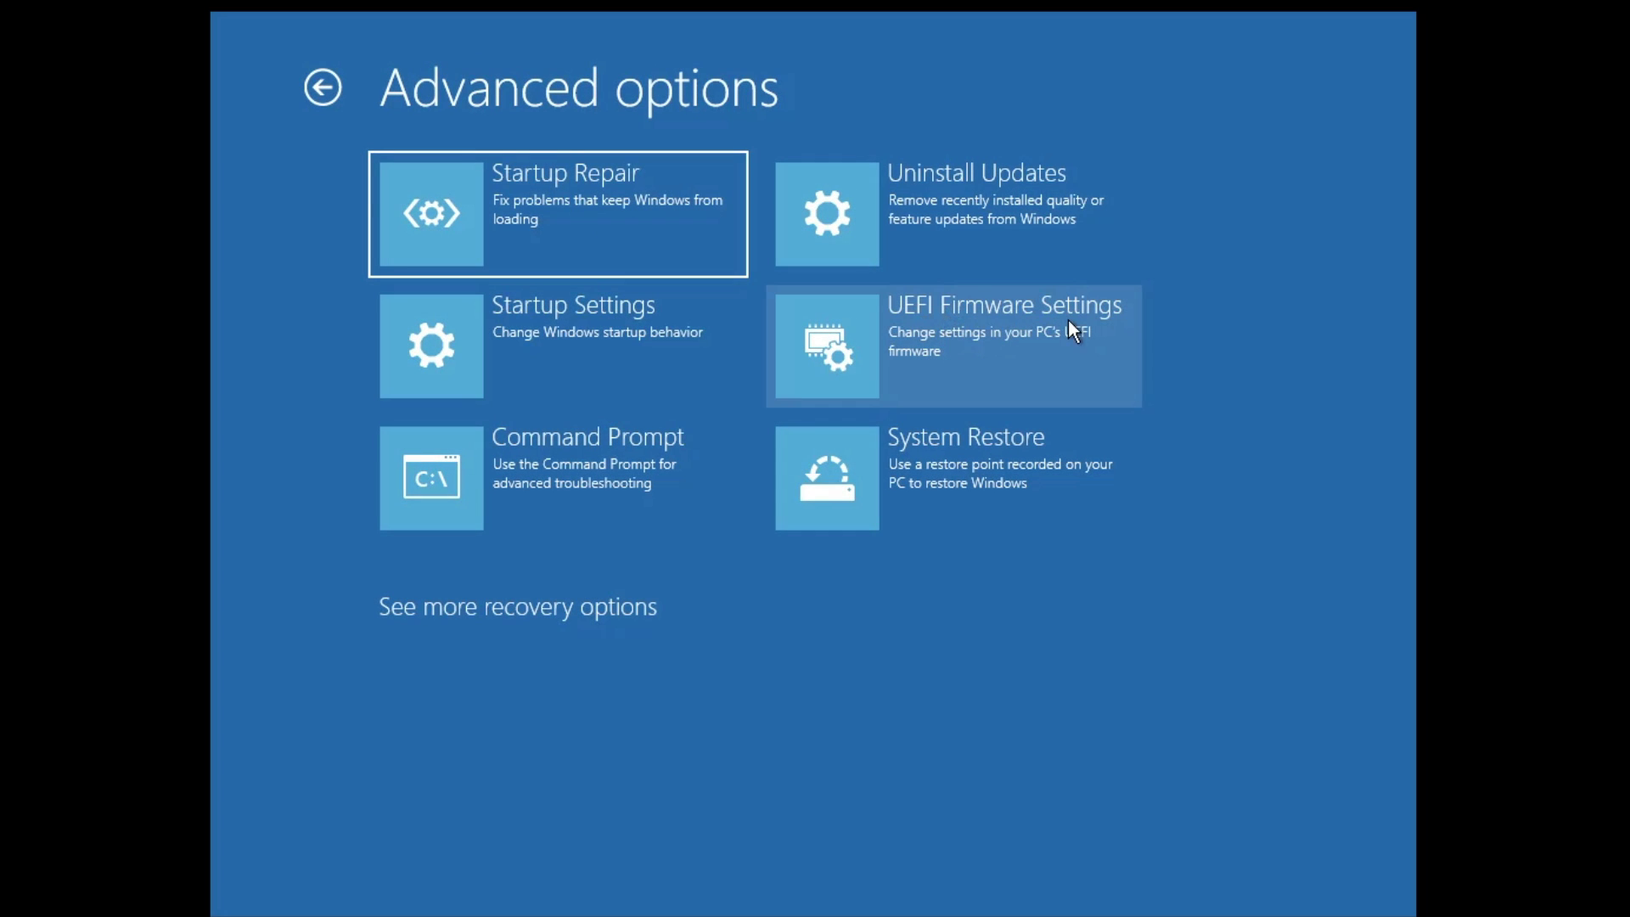
click(945, 319)
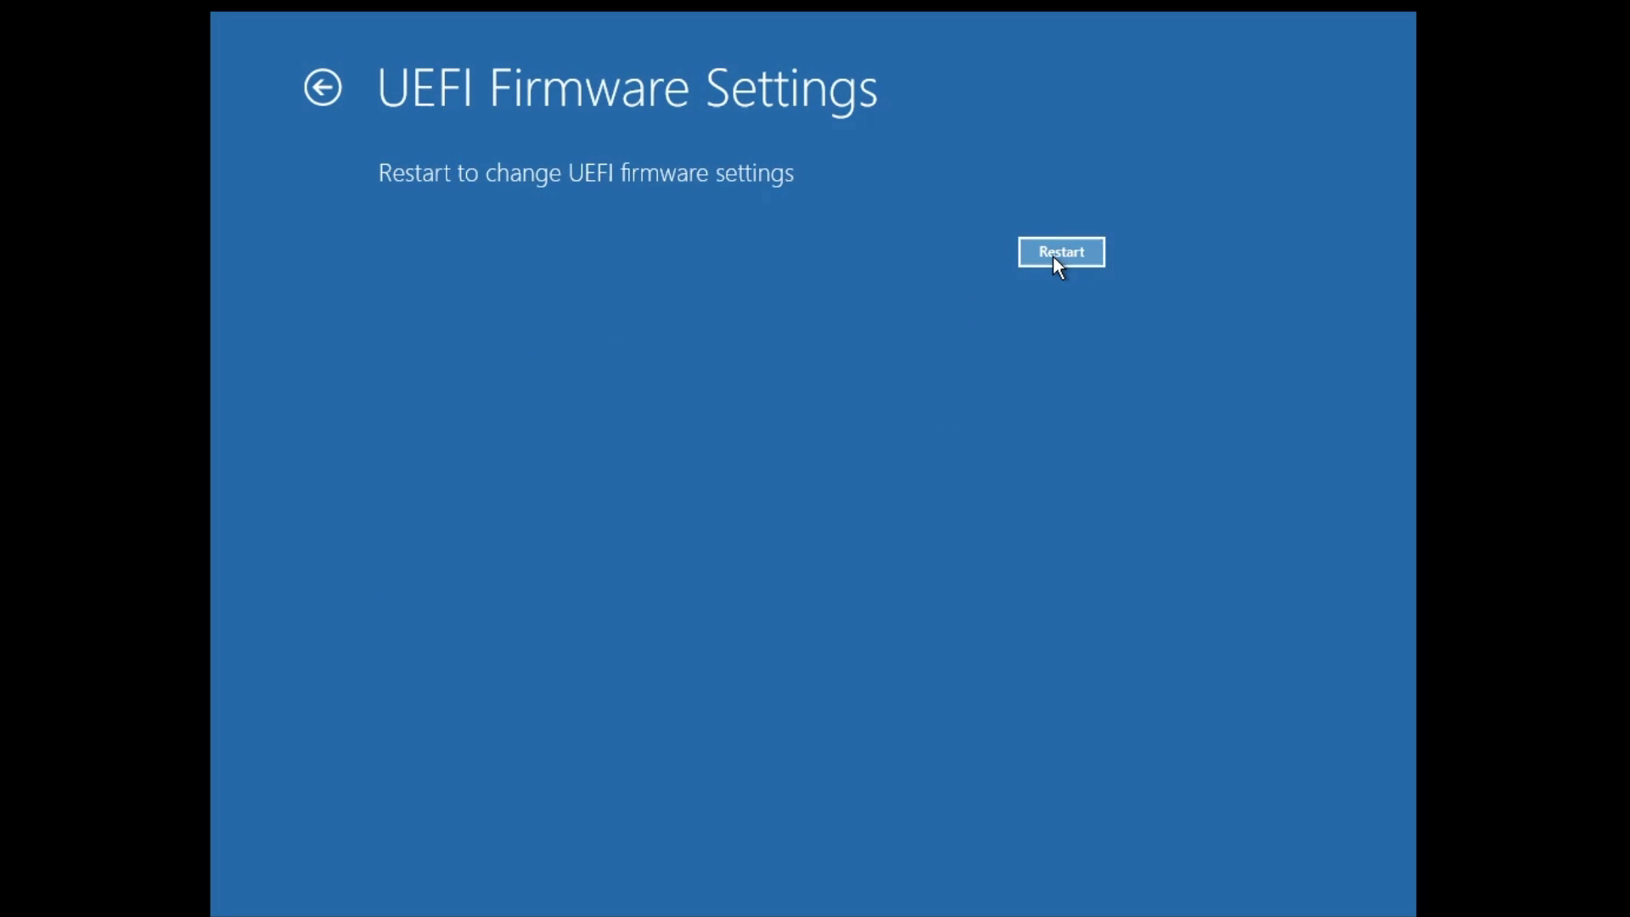
click(1053, 258)
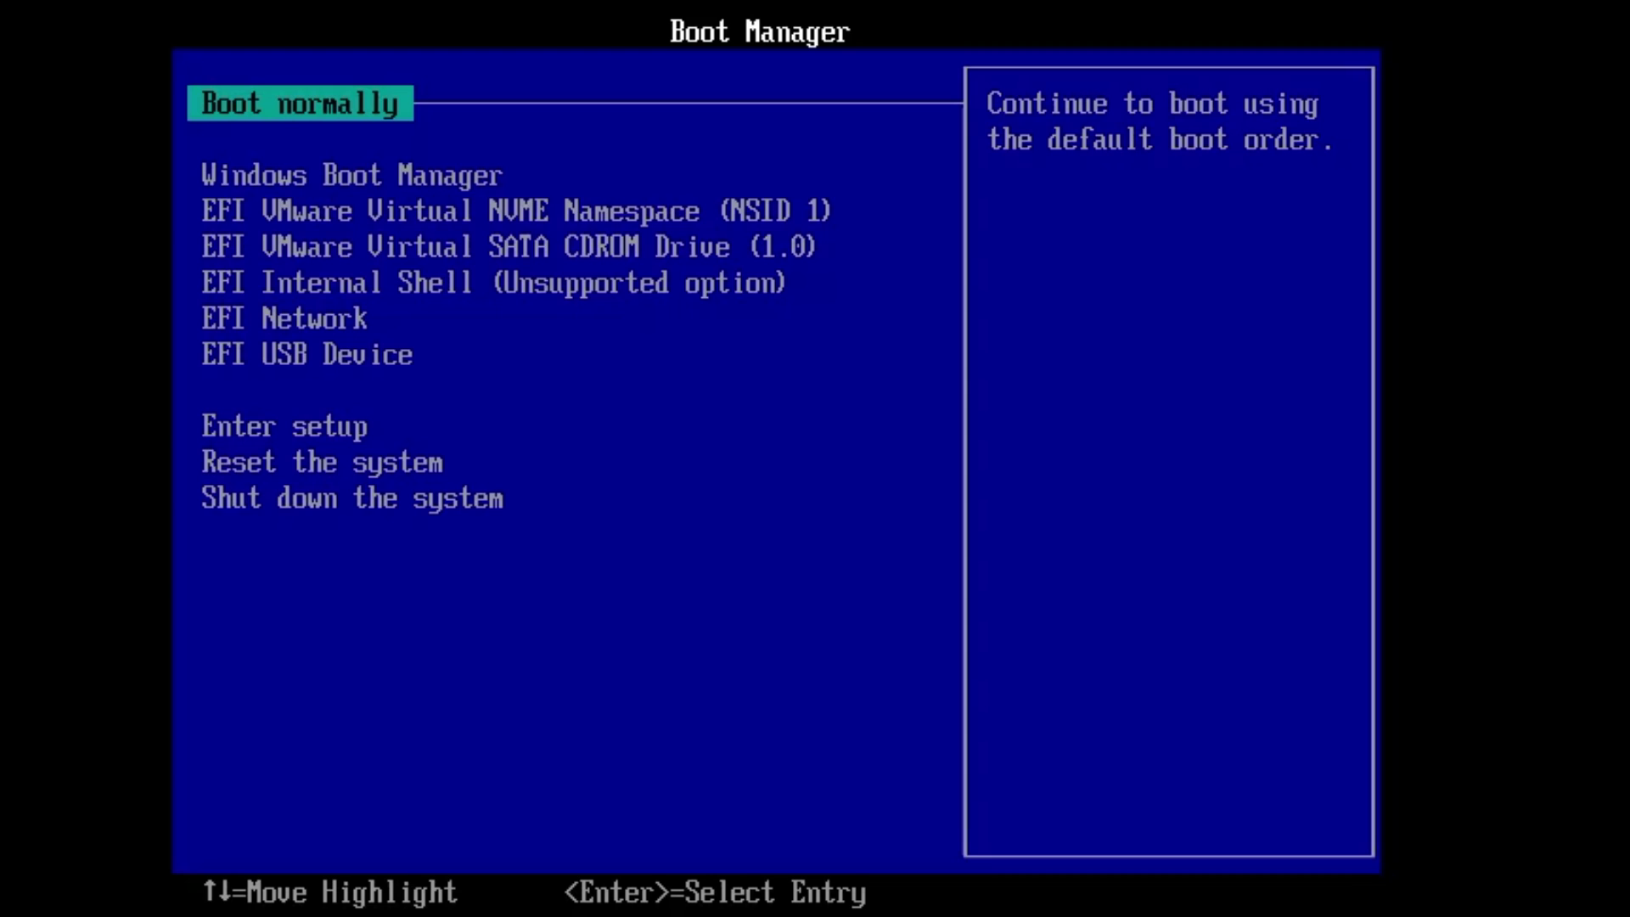
Boot the PC from the EFI USB Device entry in the Boot Manager.
key(Down)
key(Down)
key(Down)
key(Down)
key(Down)
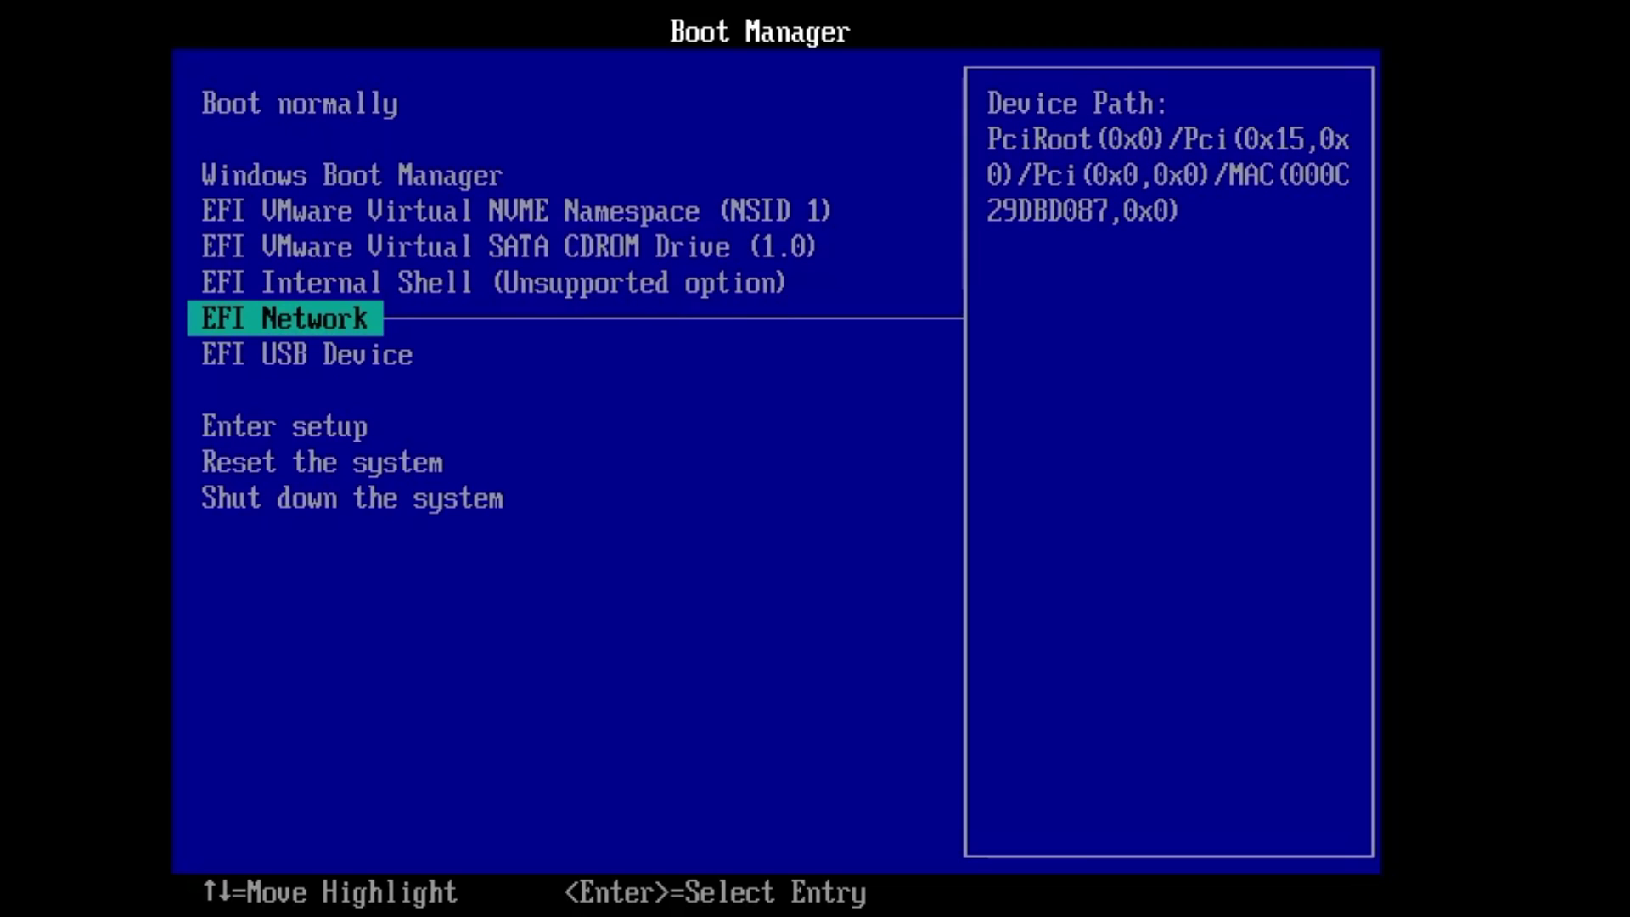
key(Up)
key(Down)
key(Down)
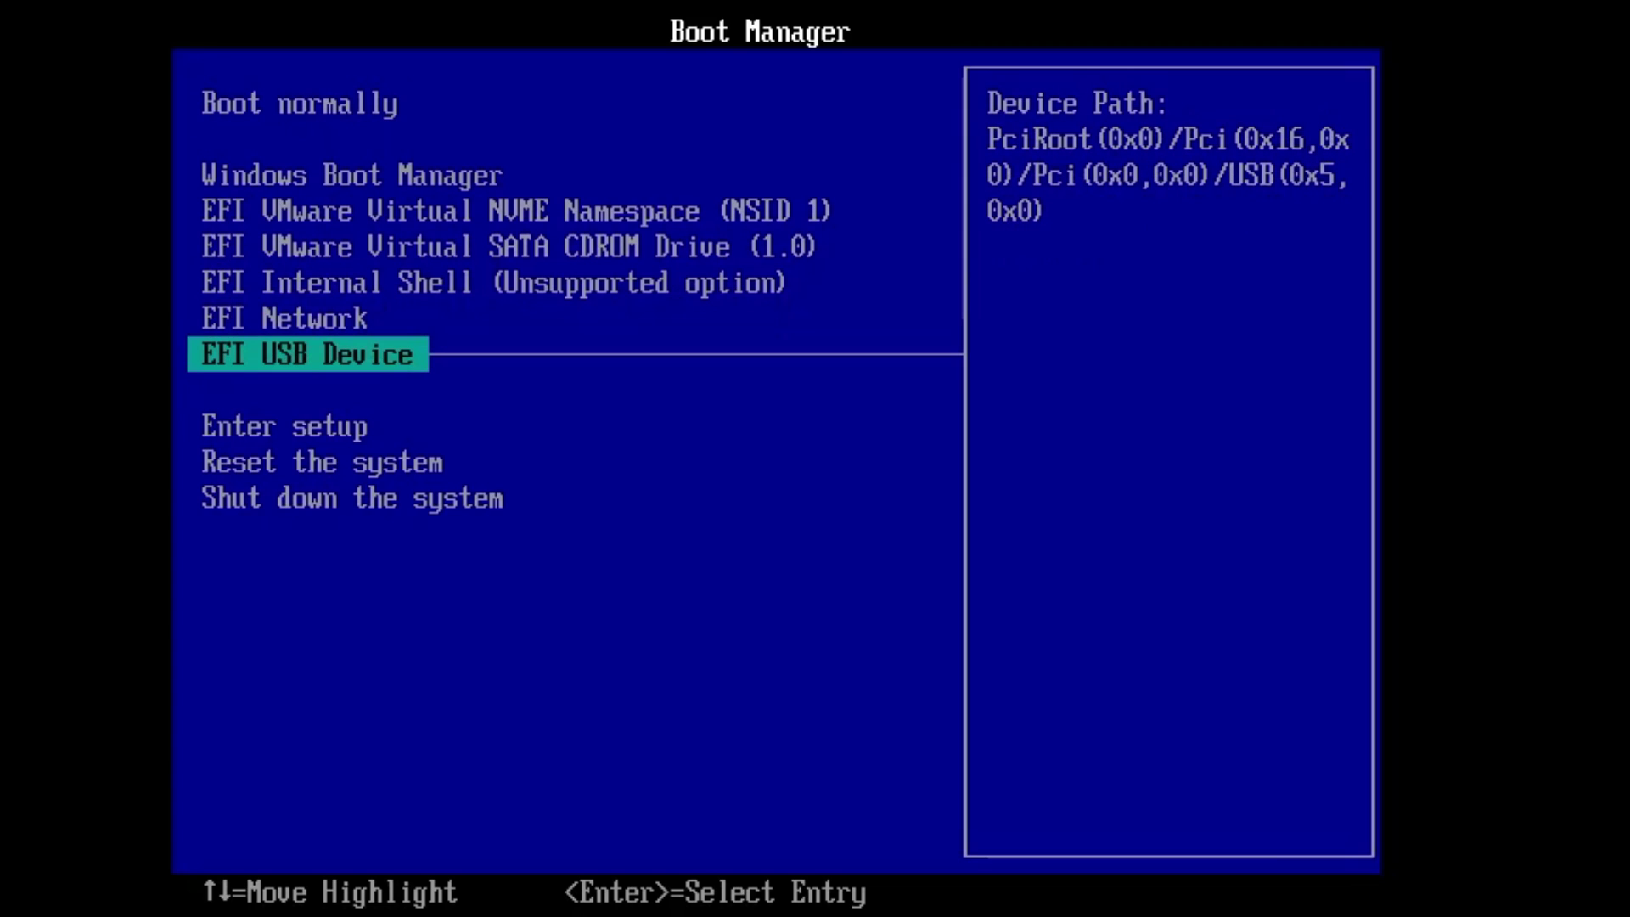
key(Return)
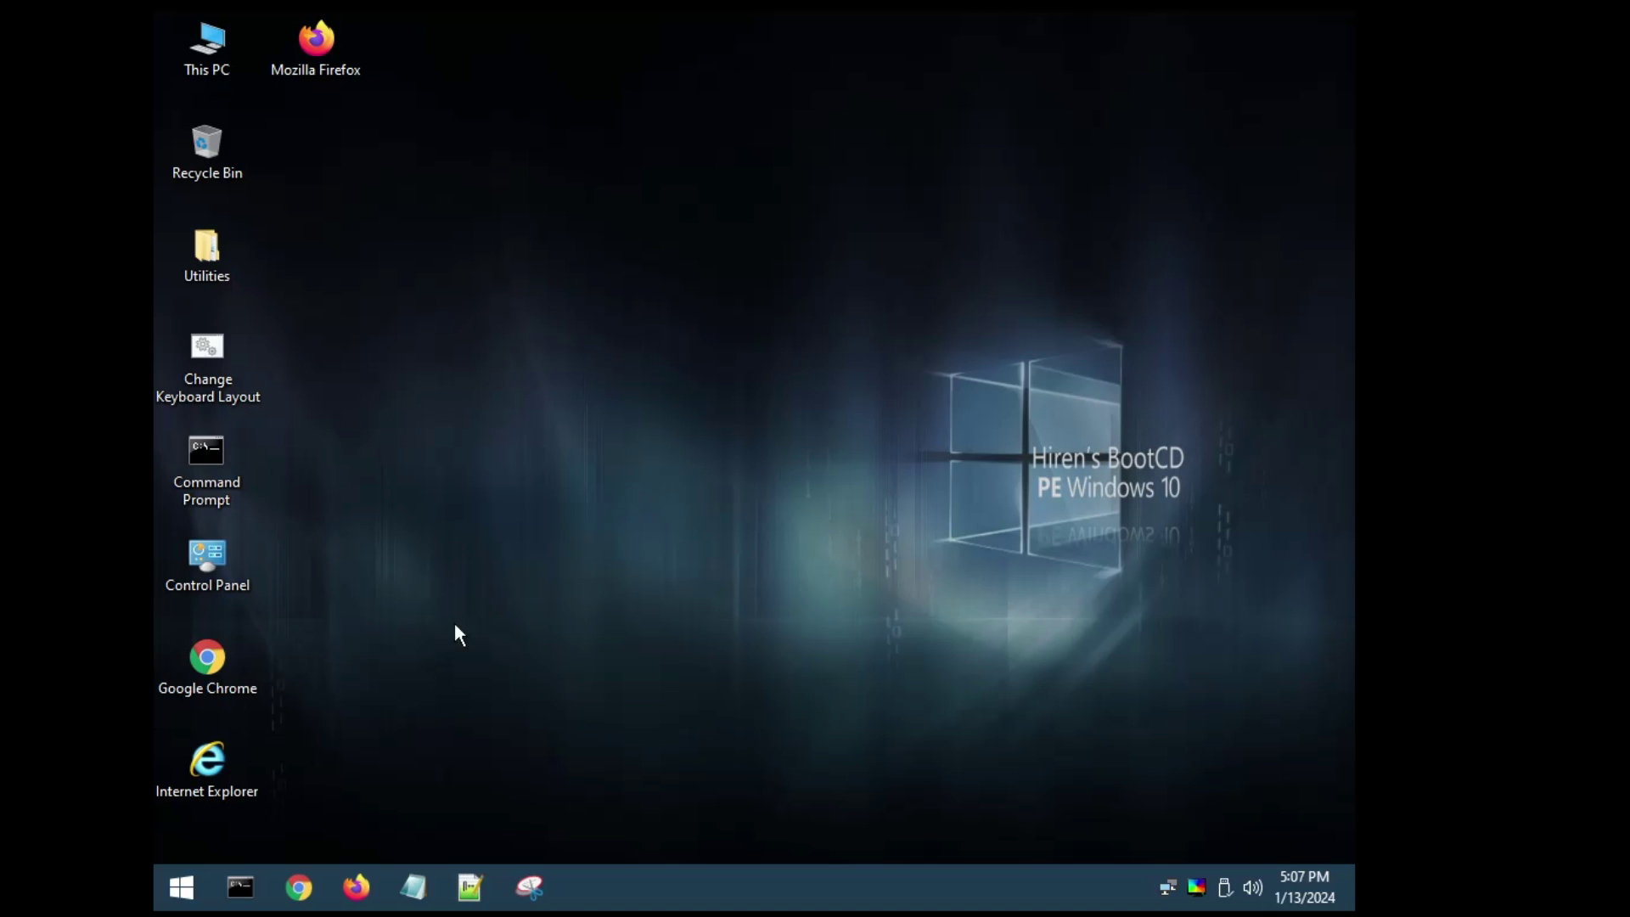
Open Windows Login Unlocker from the Passwords group of the Security programs.
click(184, 887)
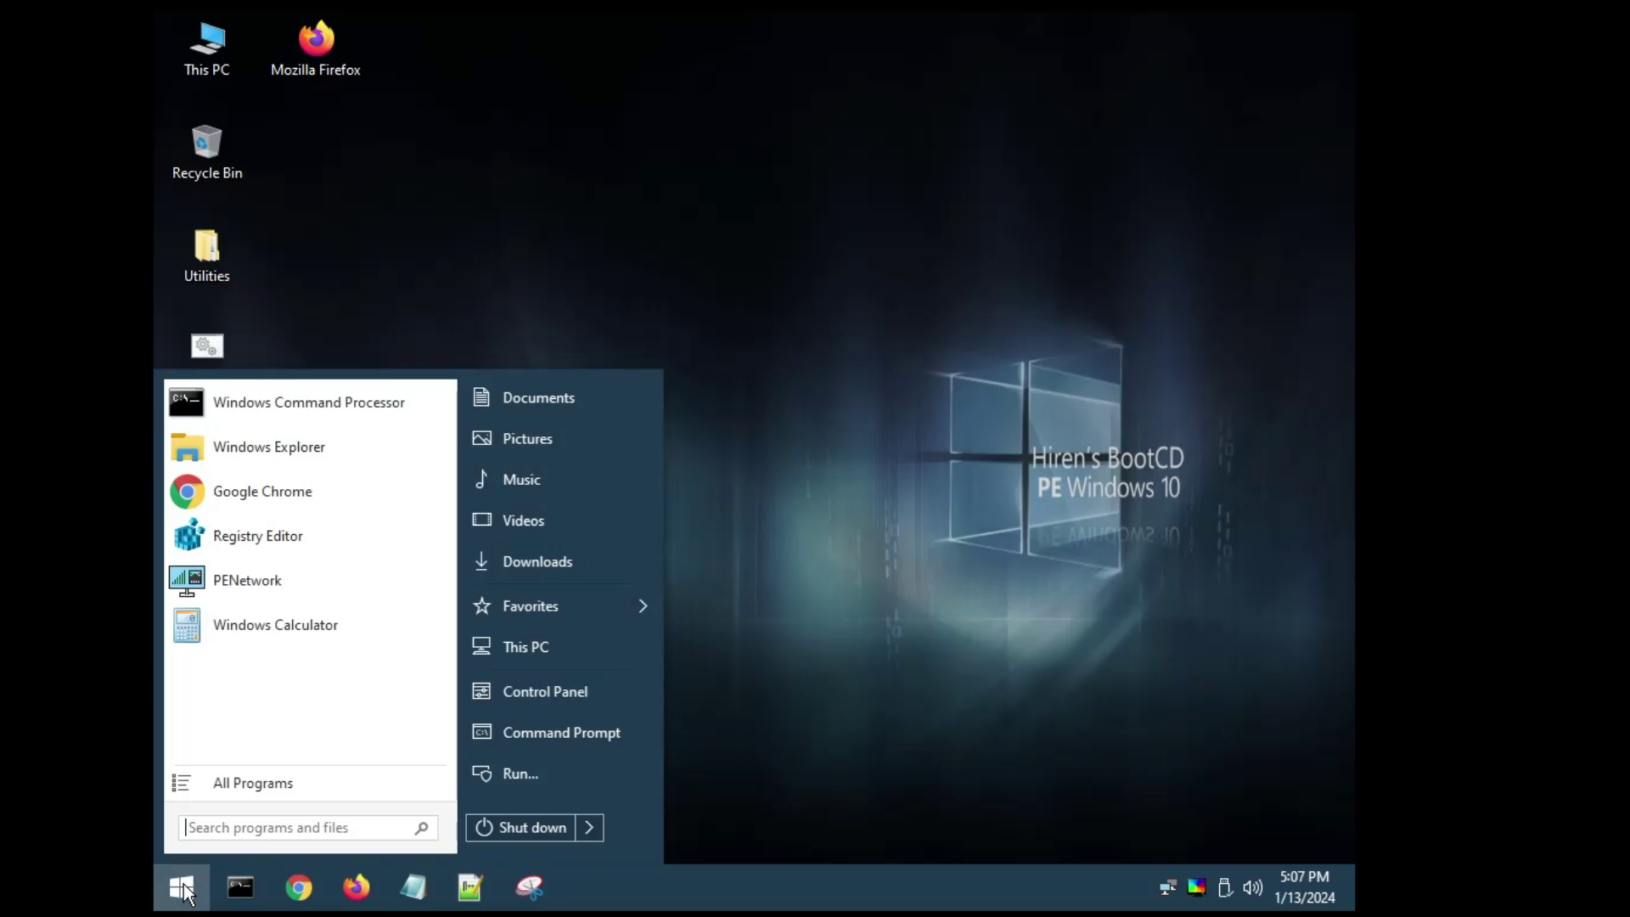
click(263, 783)
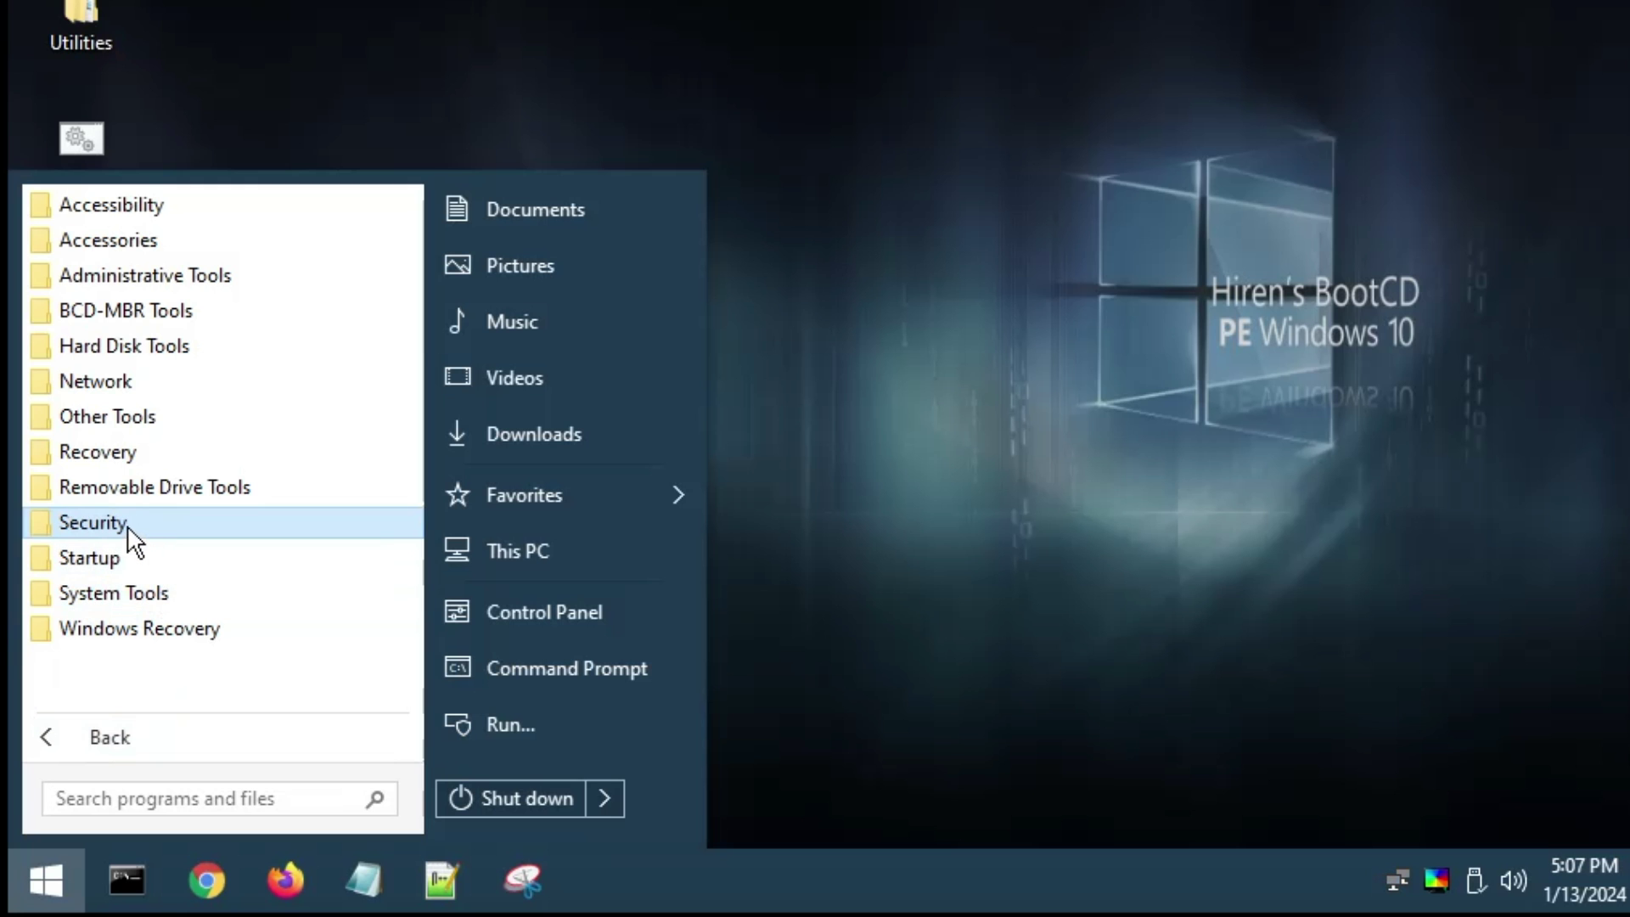
click(127, 533)
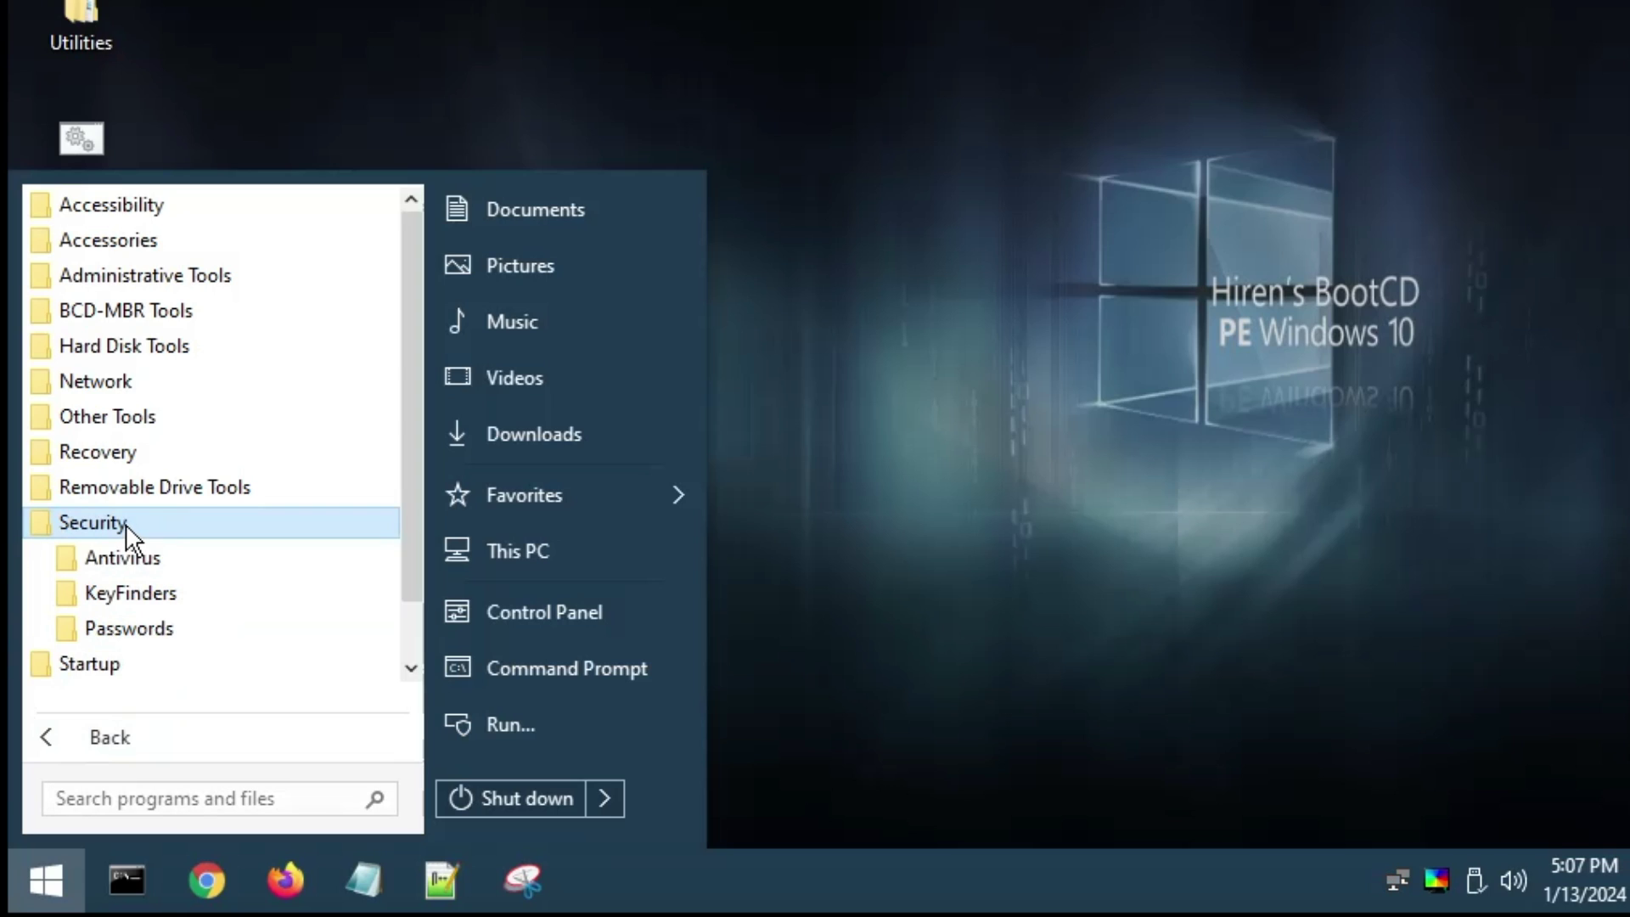
scroll(136, 543, down, 1)
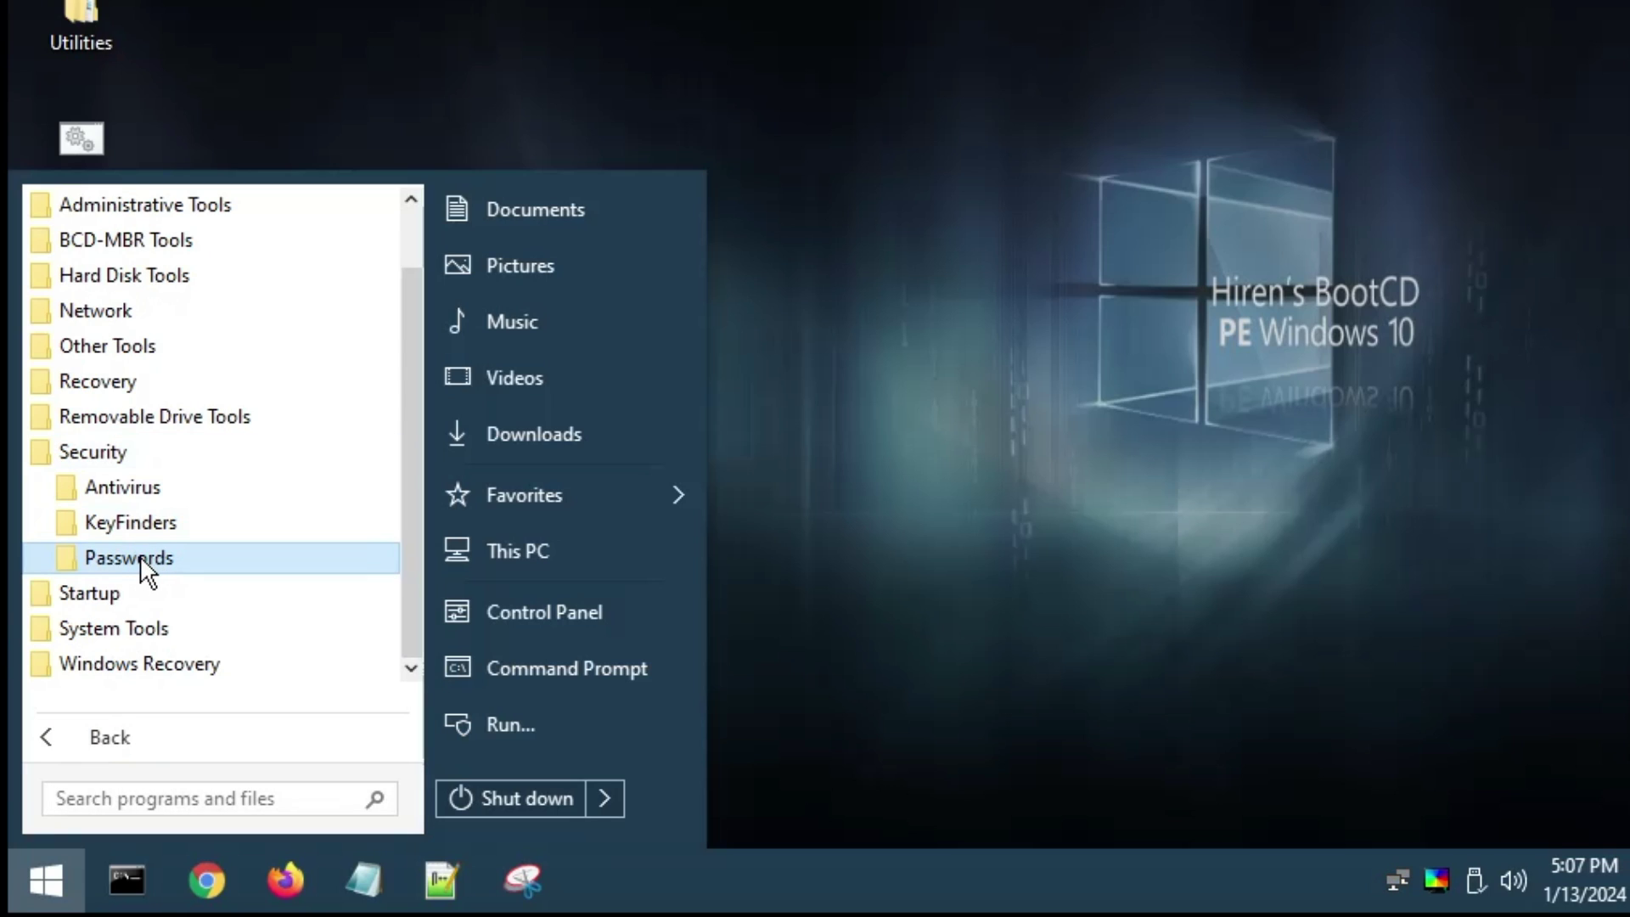
click(141, 560)
scroll(140, 562, down, 1)
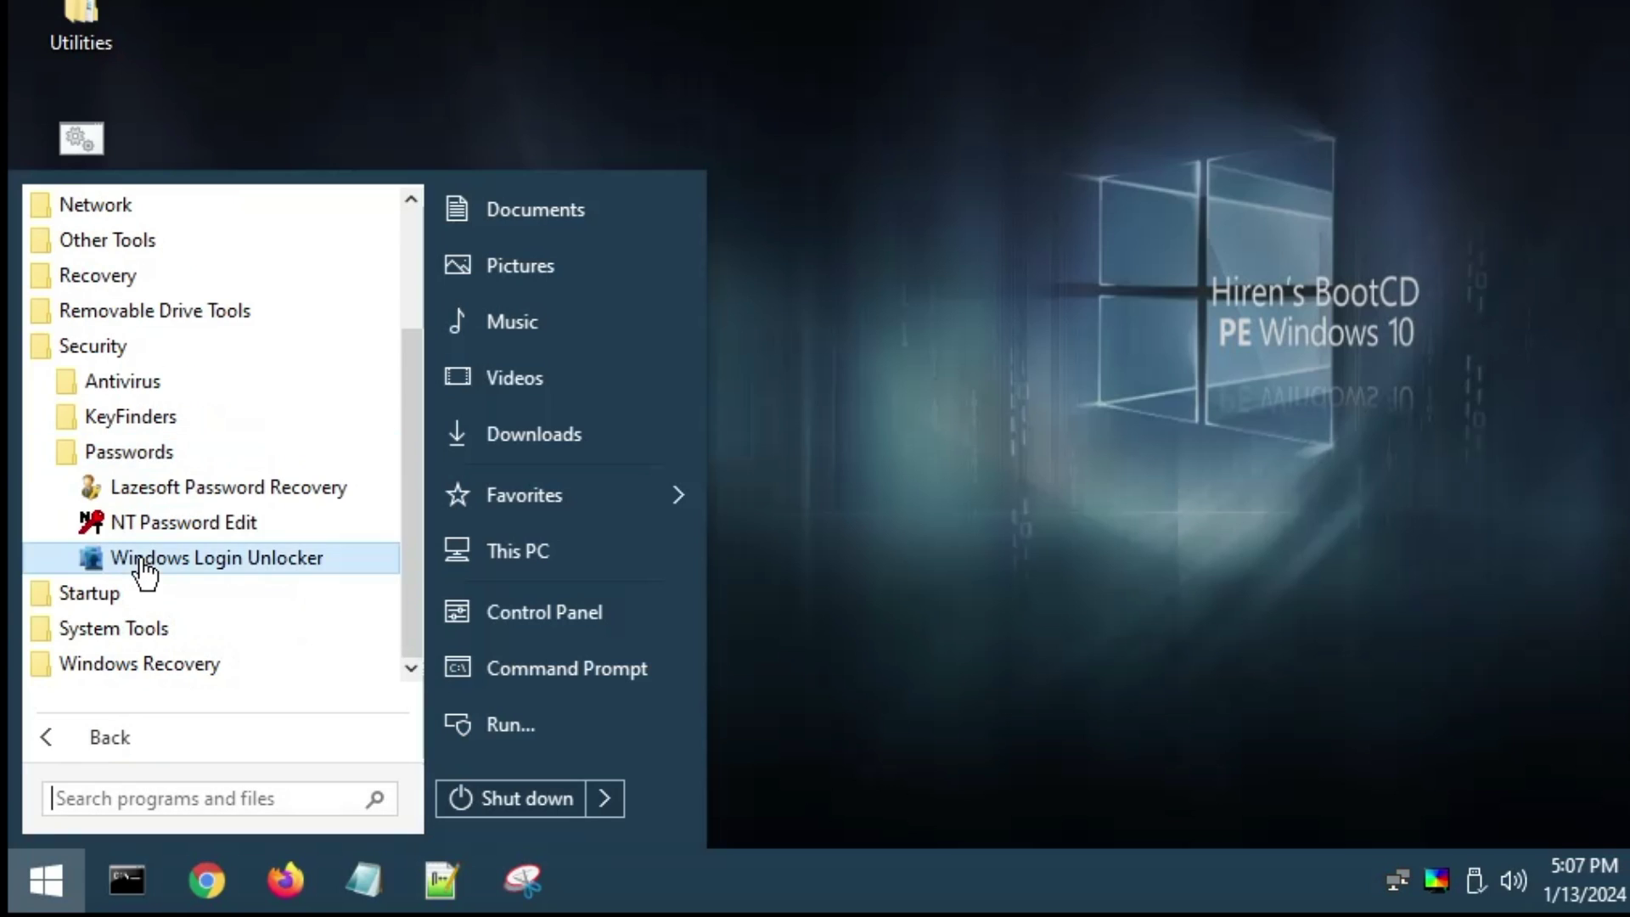
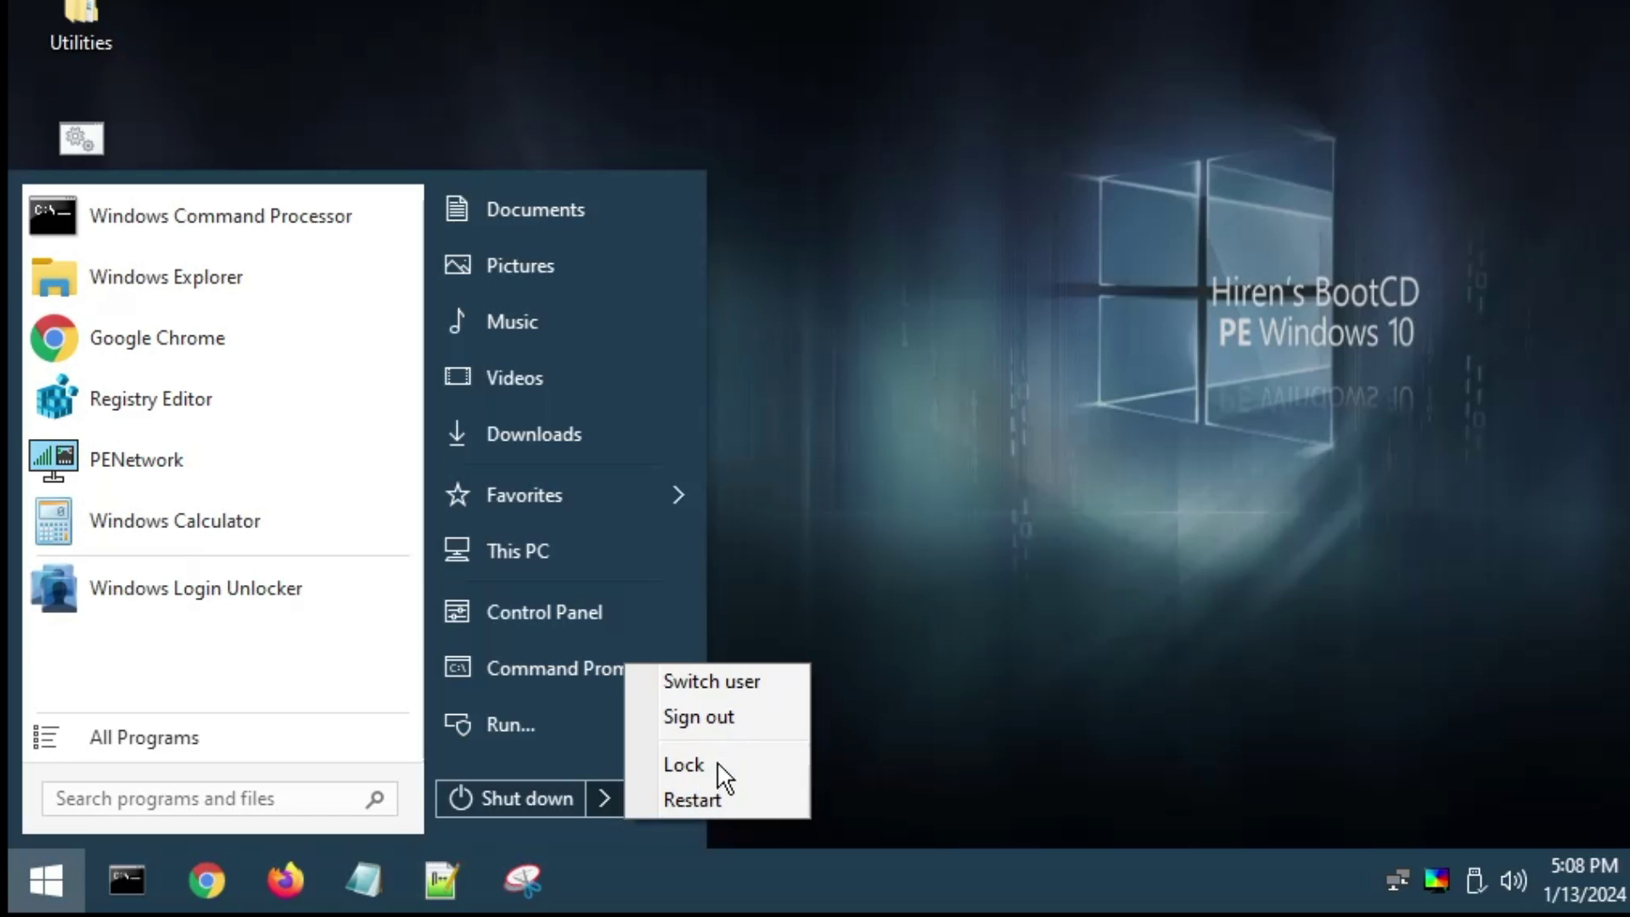
Restart the PC out of the Hiren's environment and sign in to the Windows account without a password.
click(717, 801)
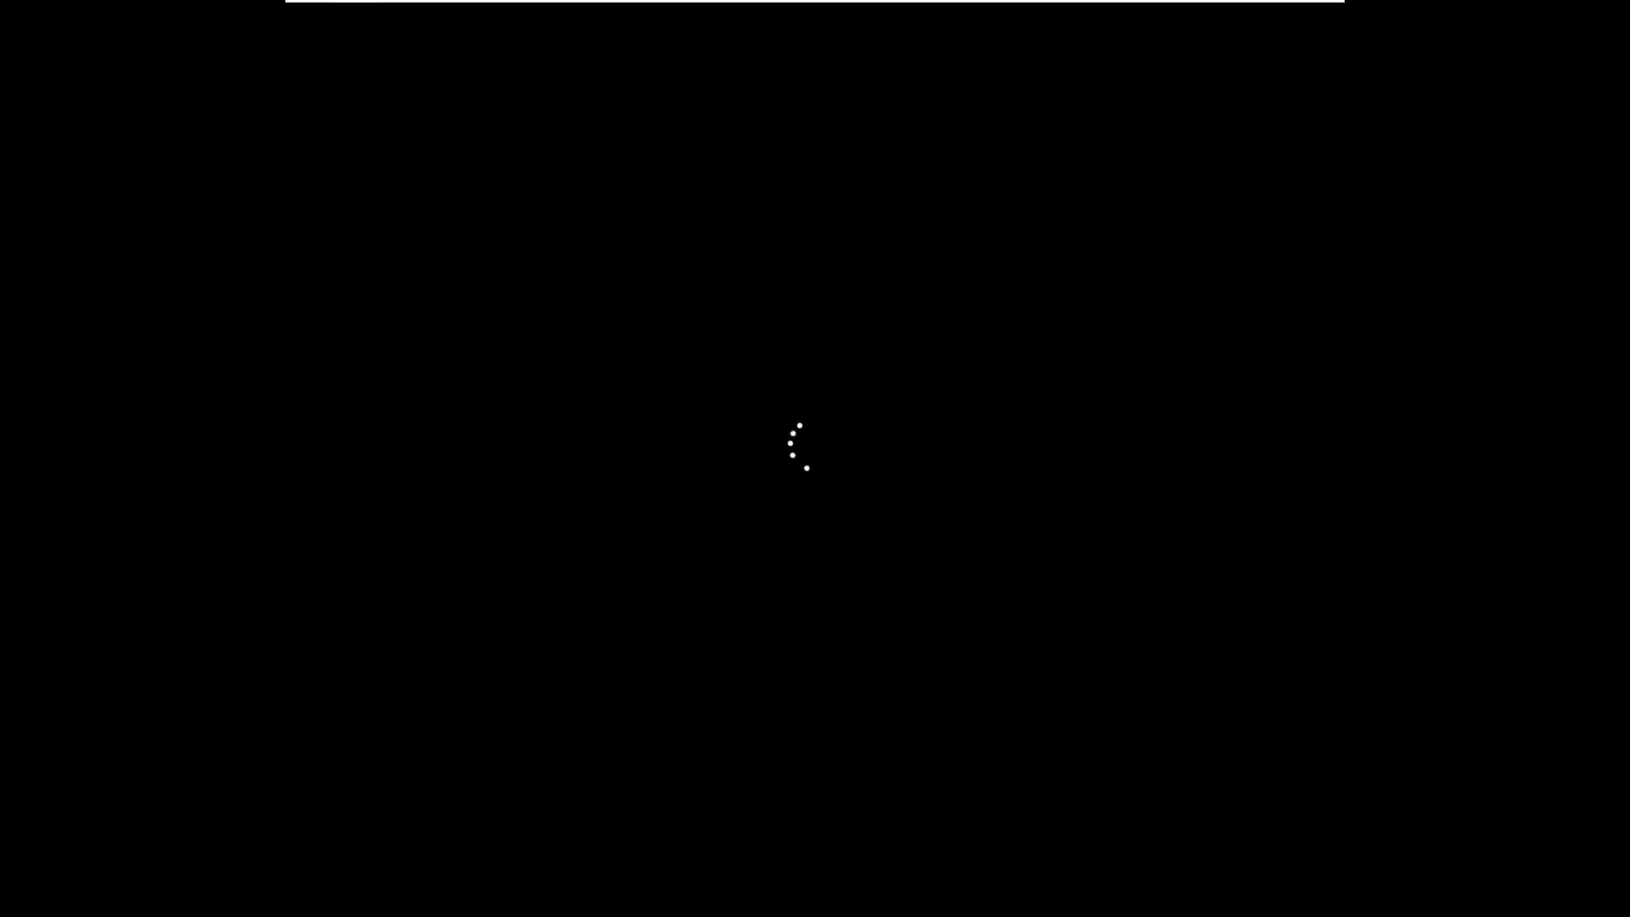
key(Return)
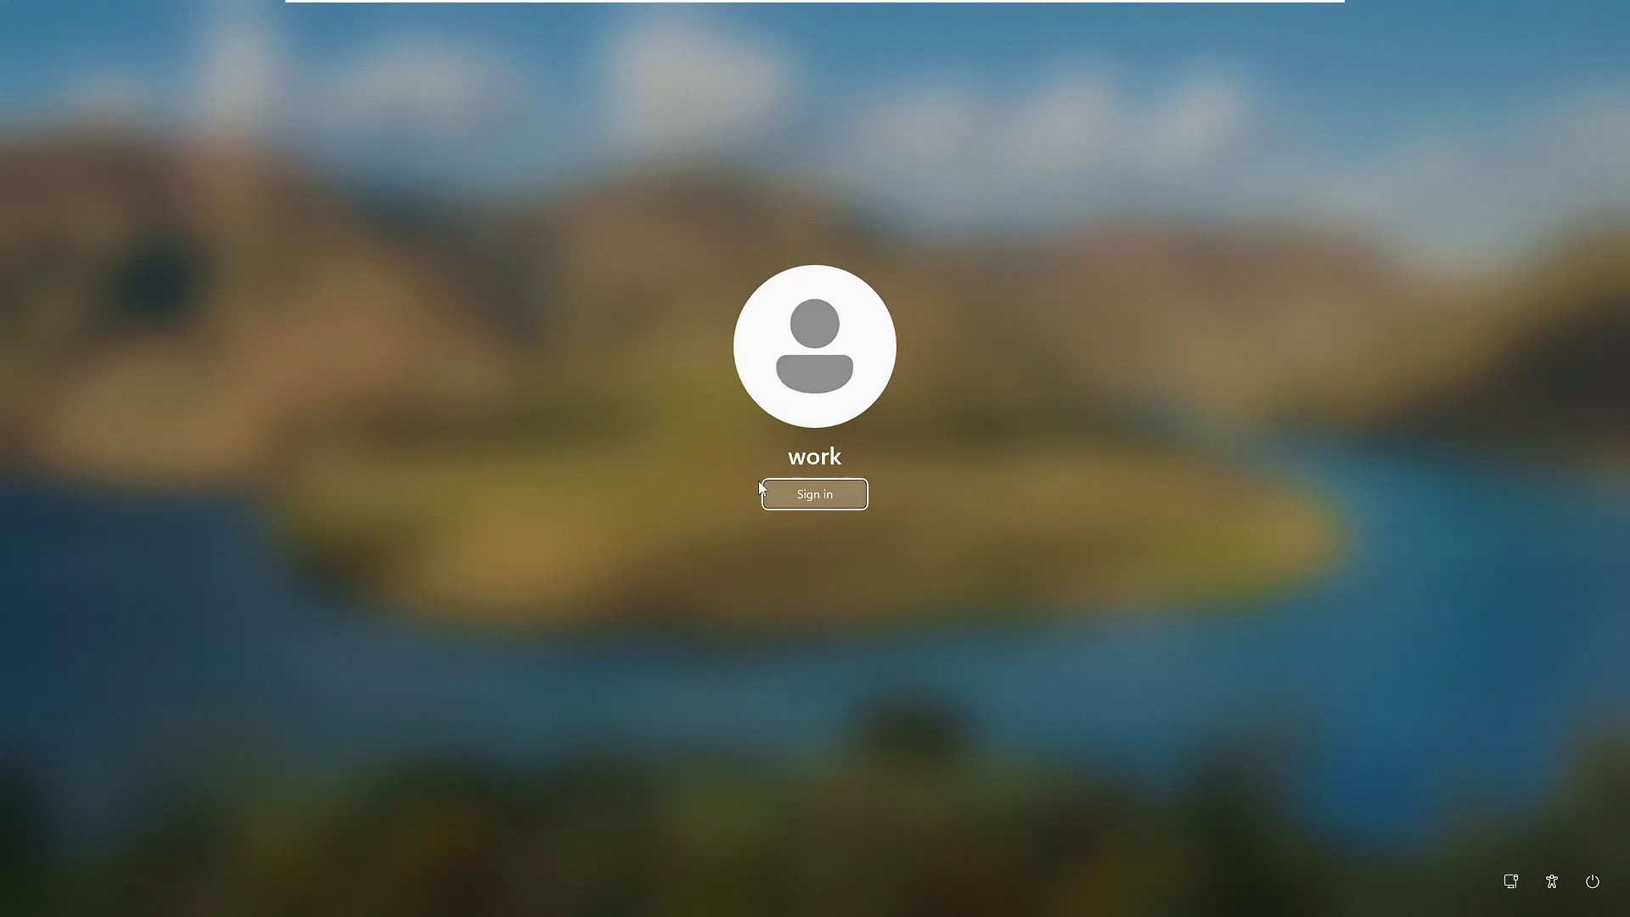
click(822, 497)
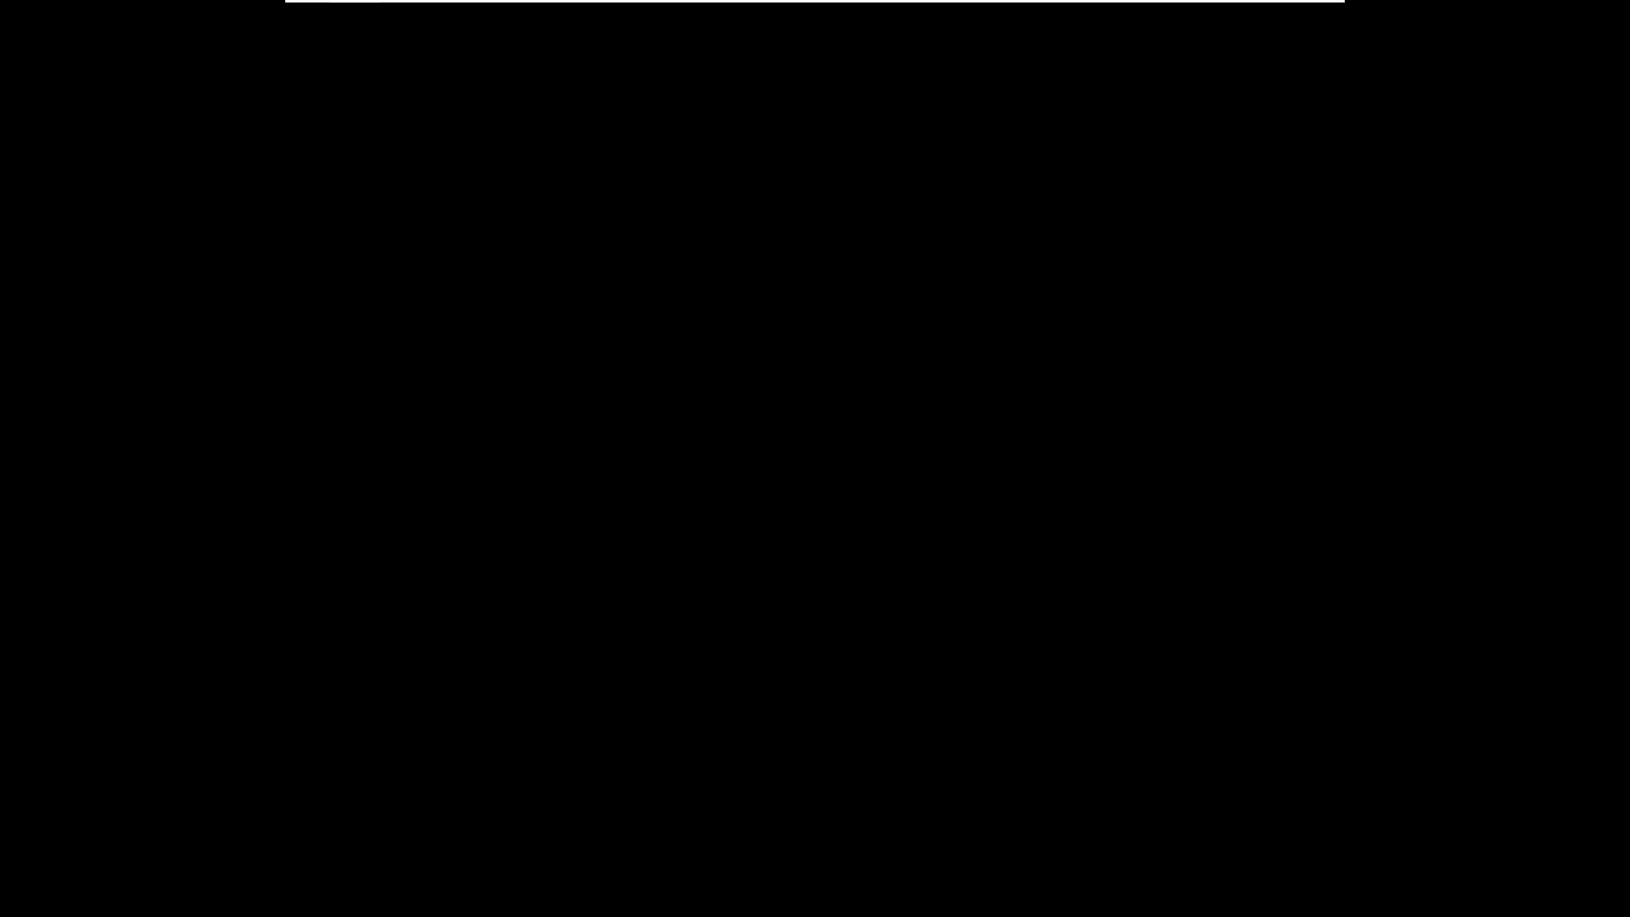
Boot into the Hiren's BootCD PE desktop from the EFI USB Device entry in the Boot Manager.
key(Down)
key(Down)
key(Down)
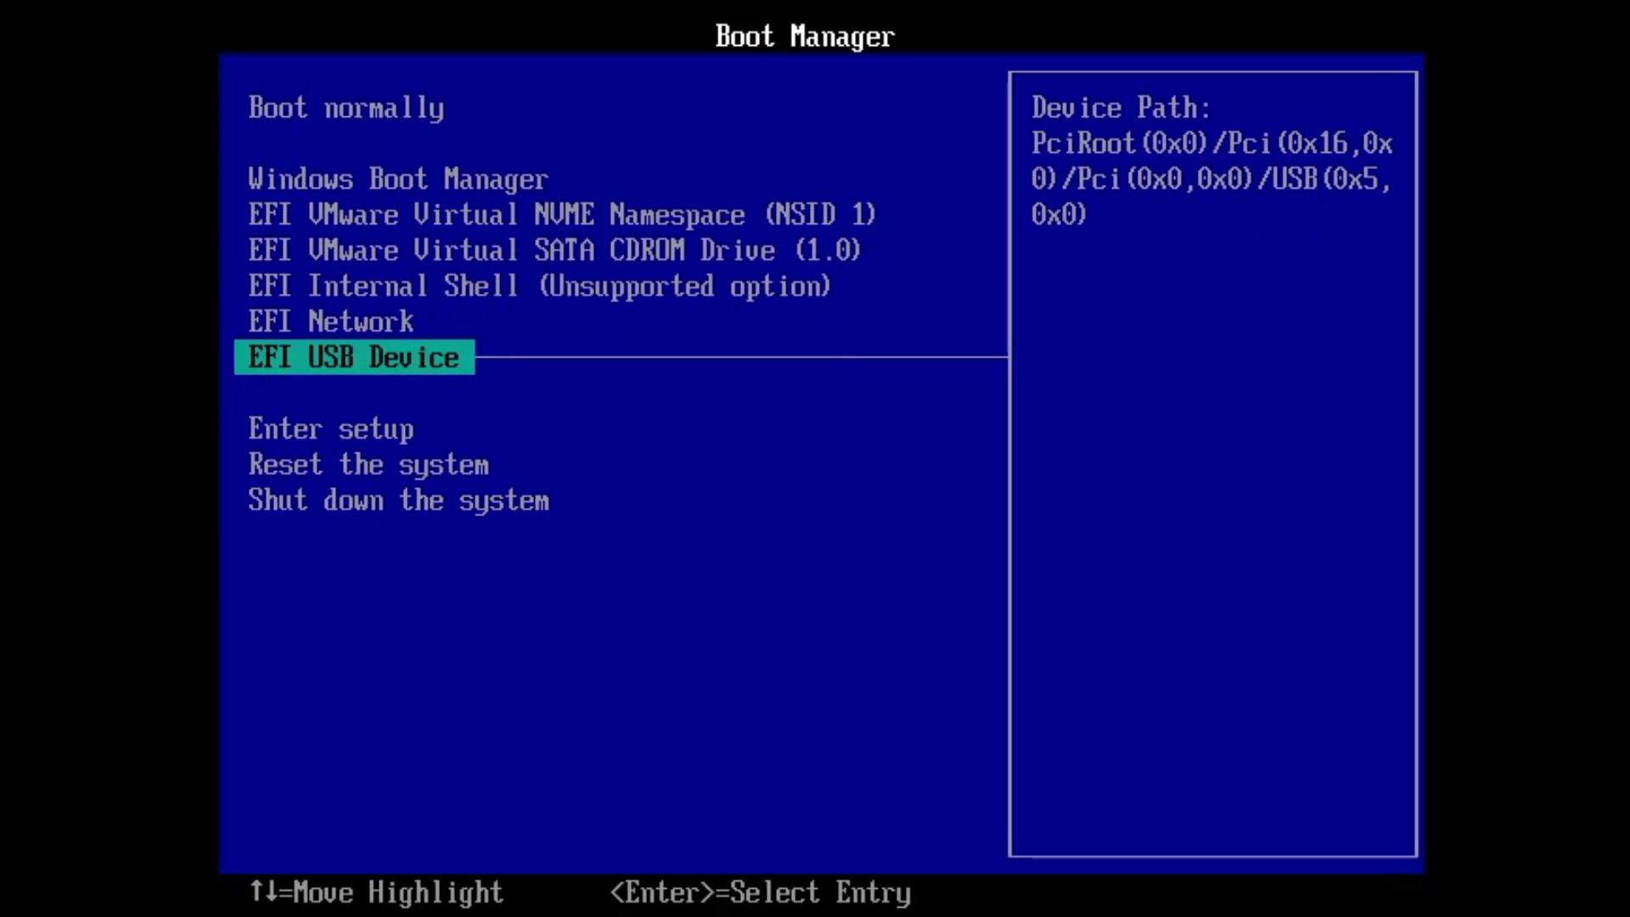
key(Return)
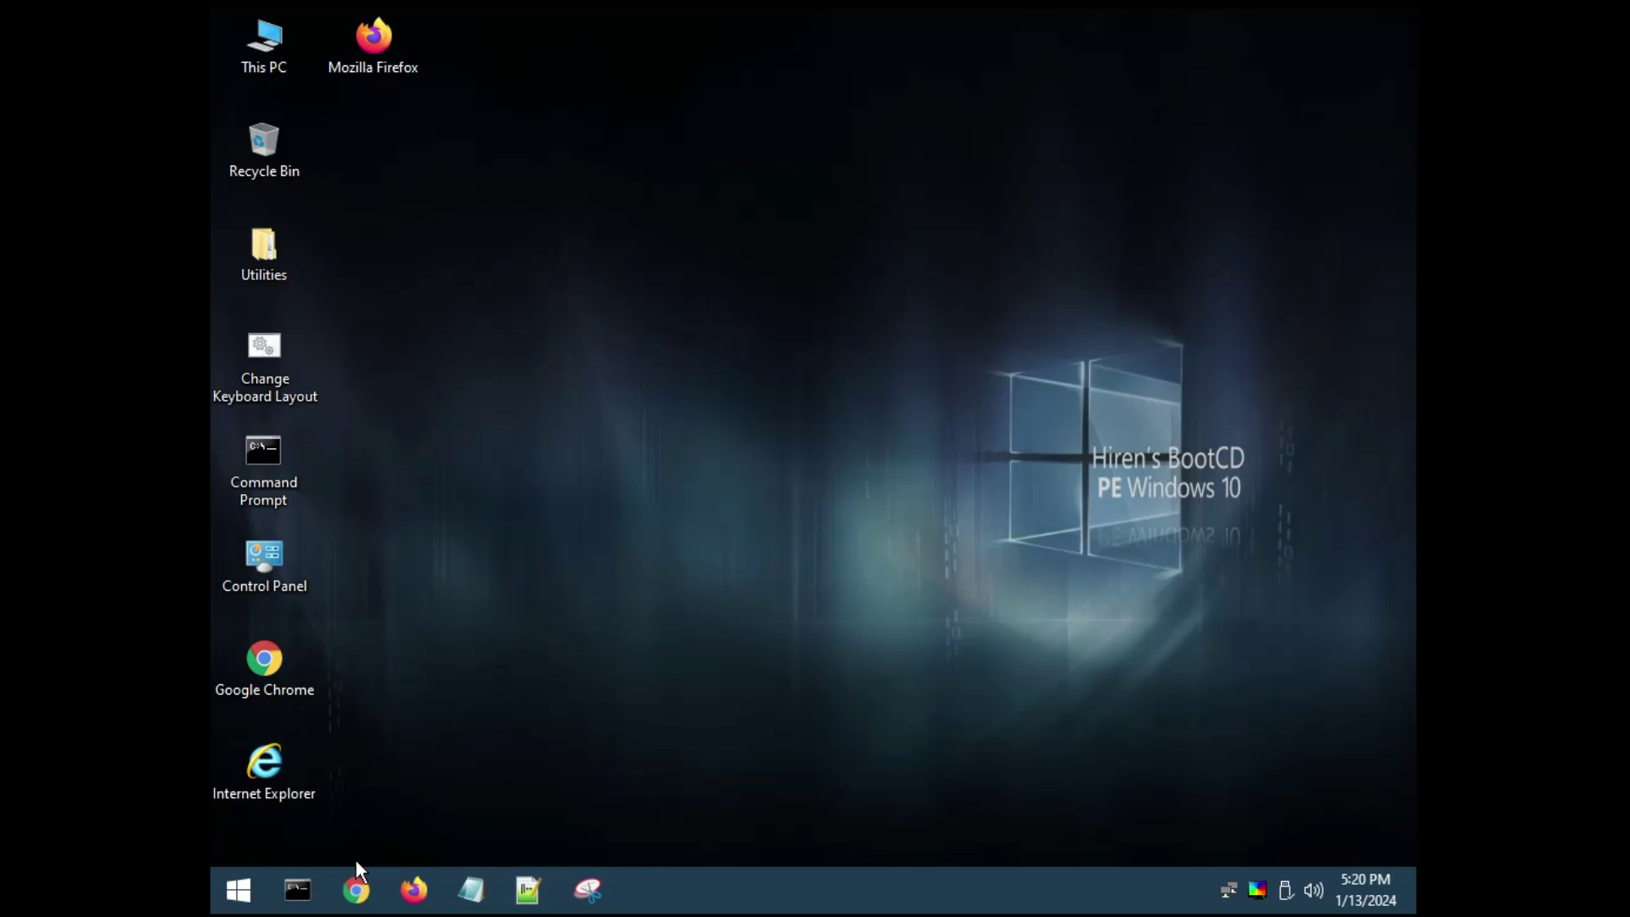
Look through the folders on Local Disk (C:) in This PC and close the window.
double_click(275, 56)
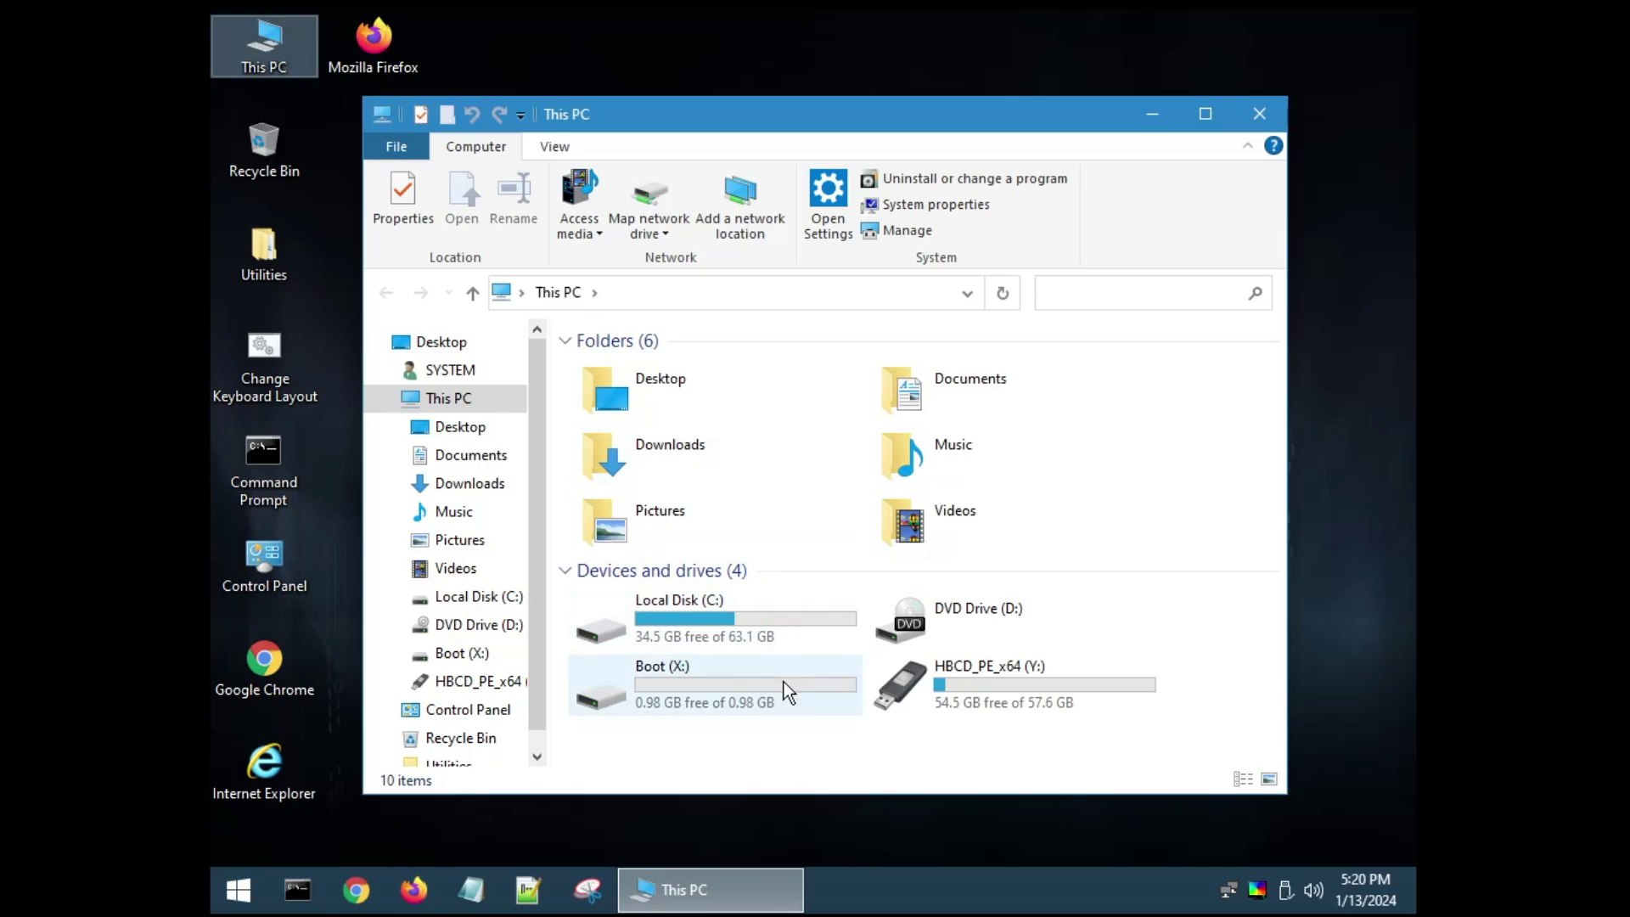
double_click(723, 618)
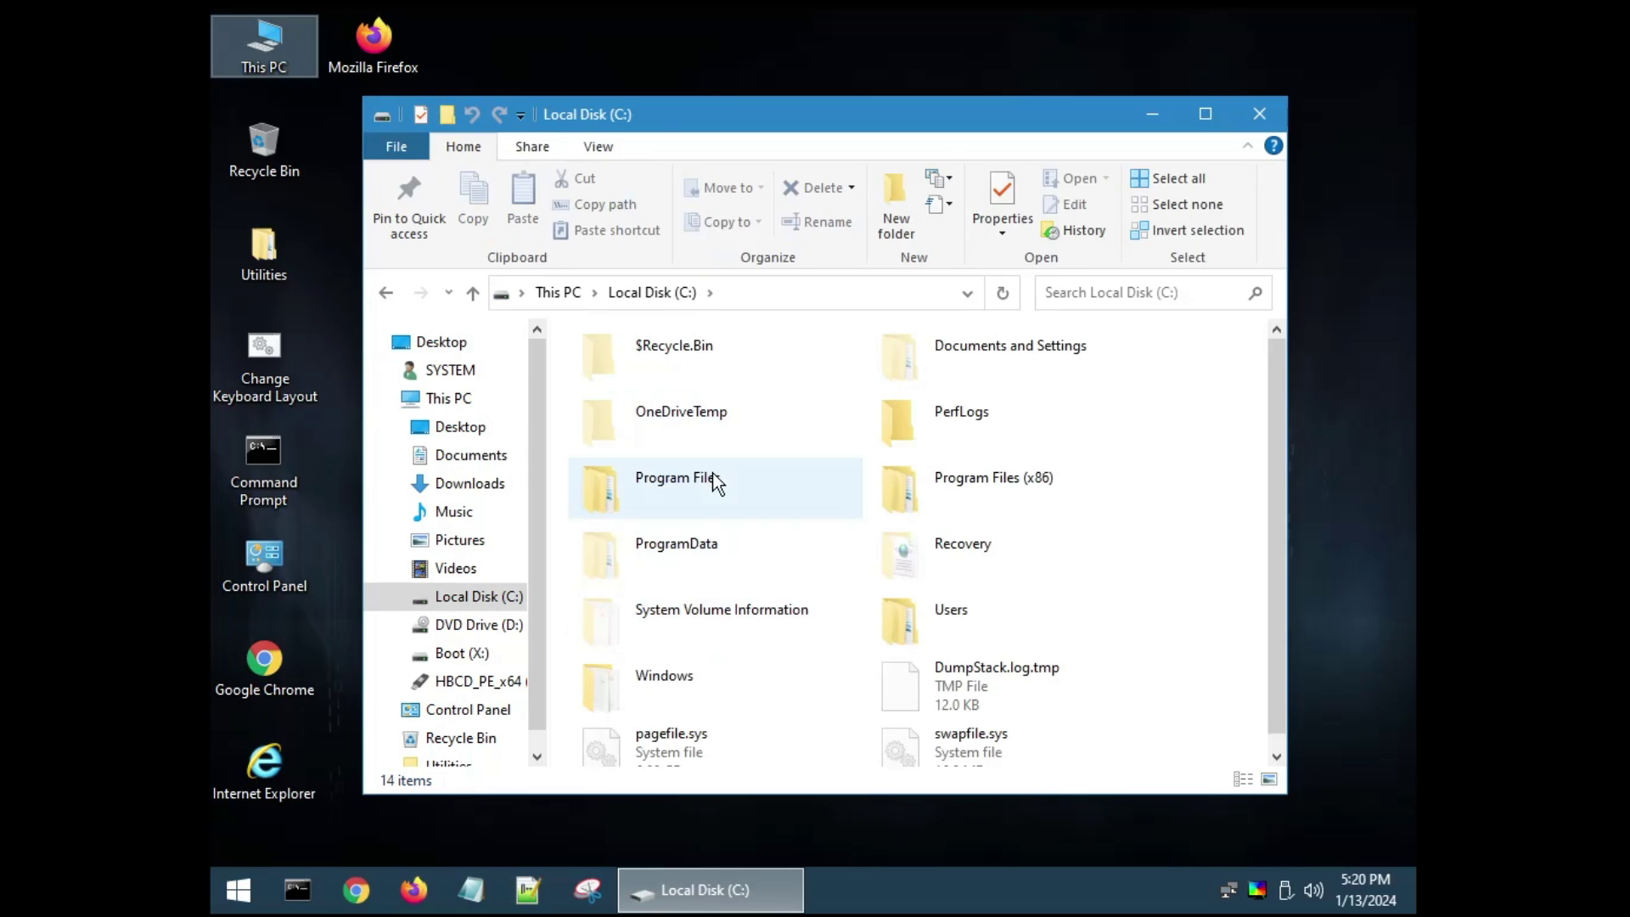
scroll(713, 484, down, 1)
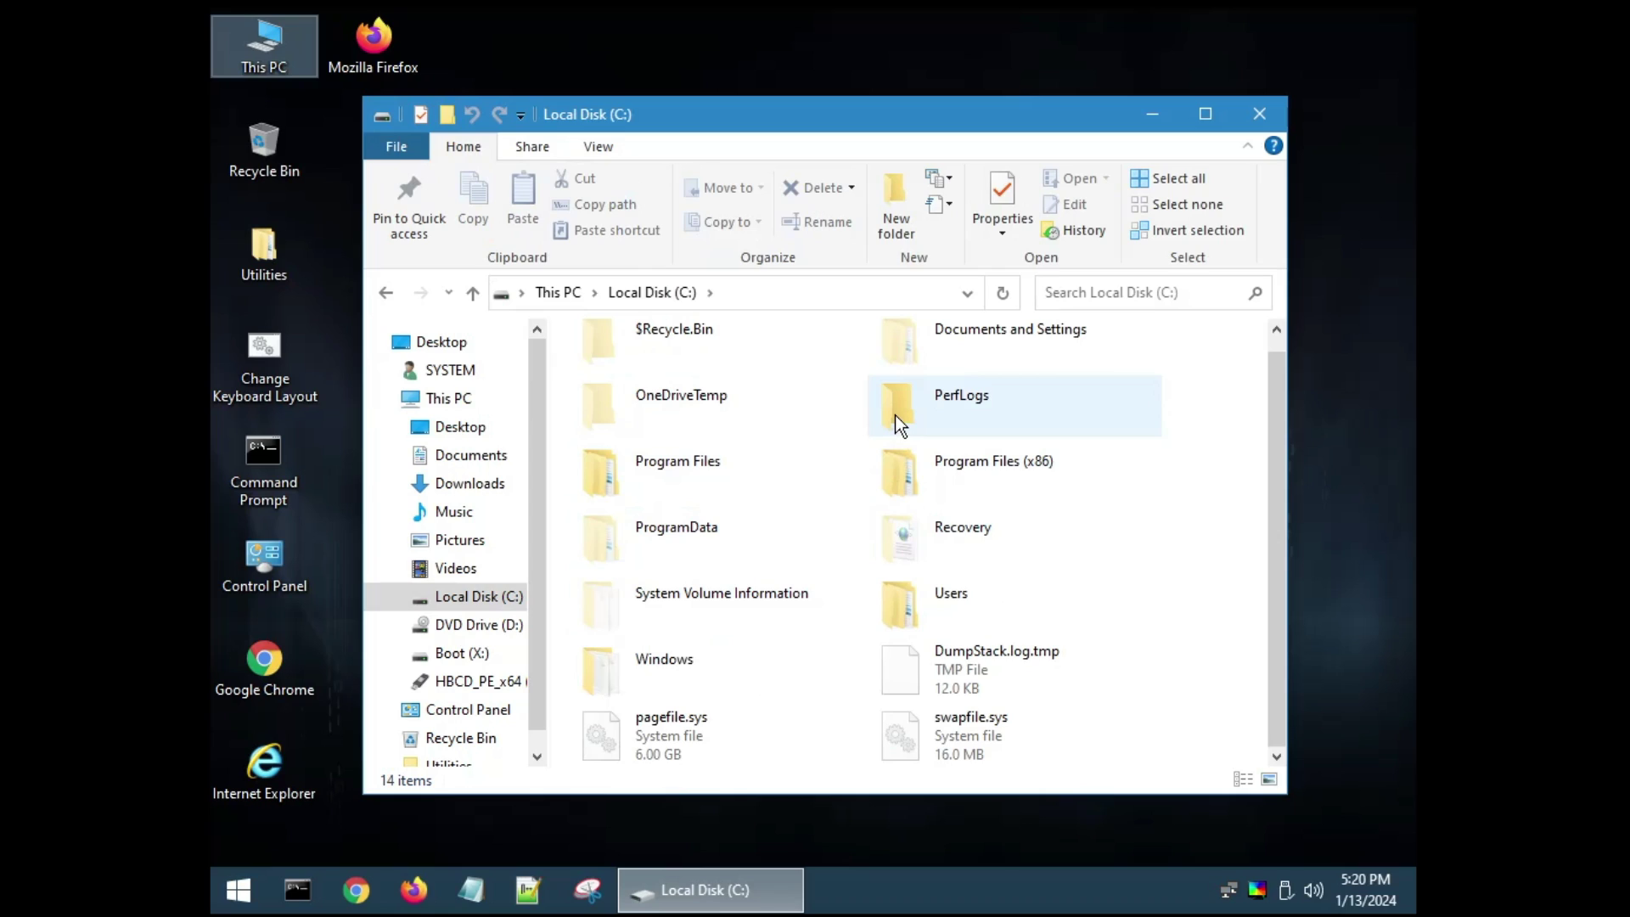
click(737, 392)
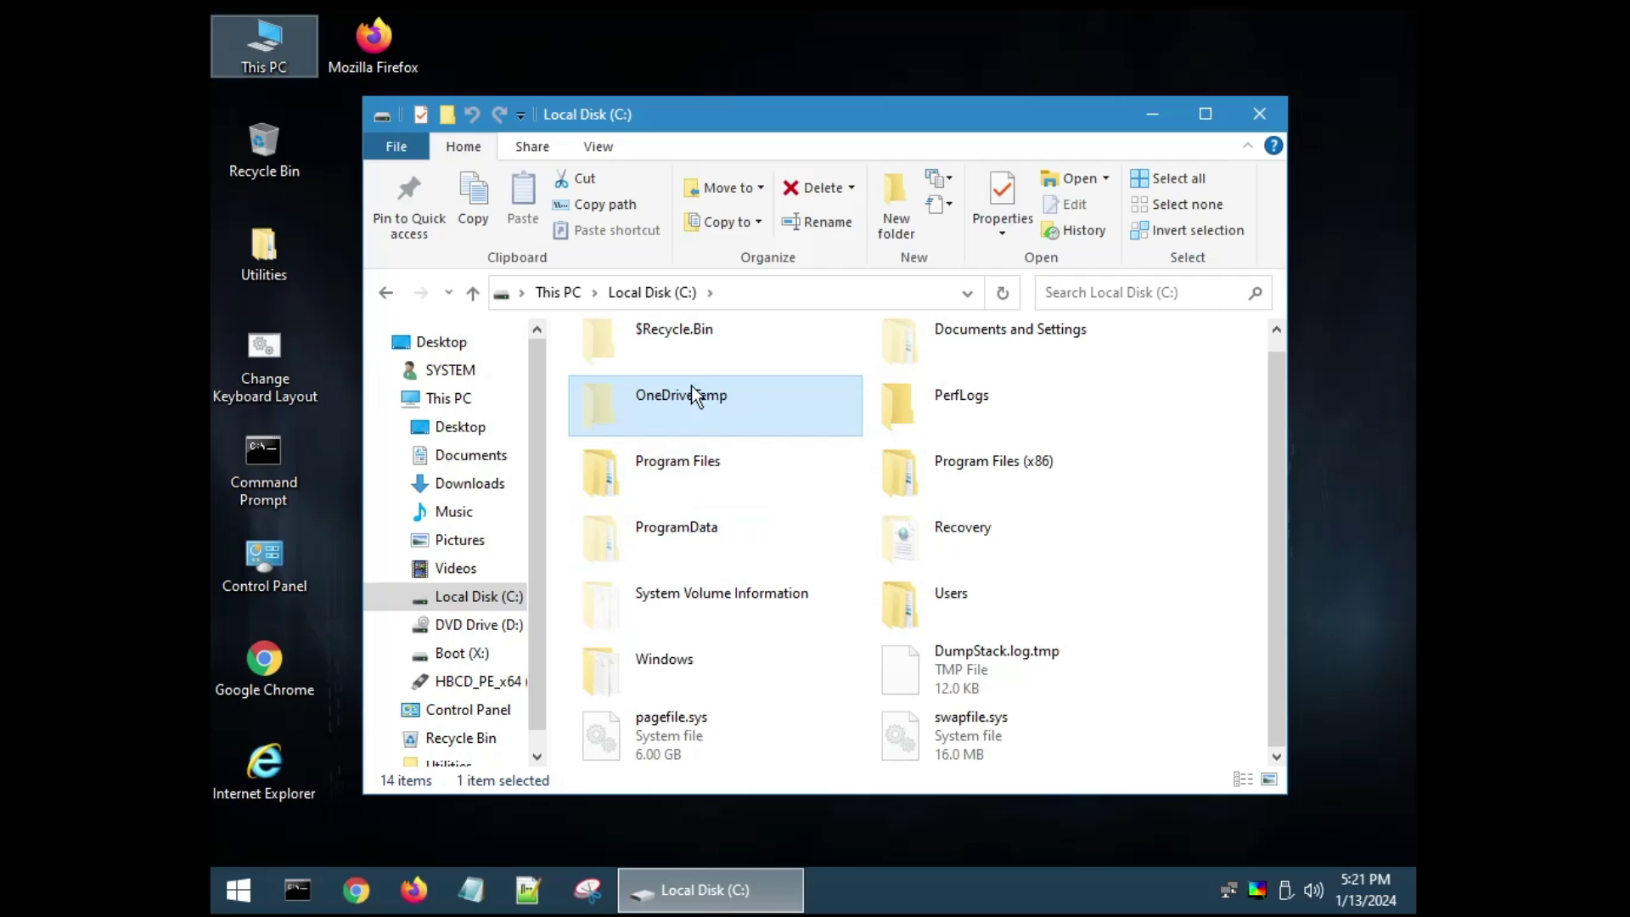
click(1259, 114)
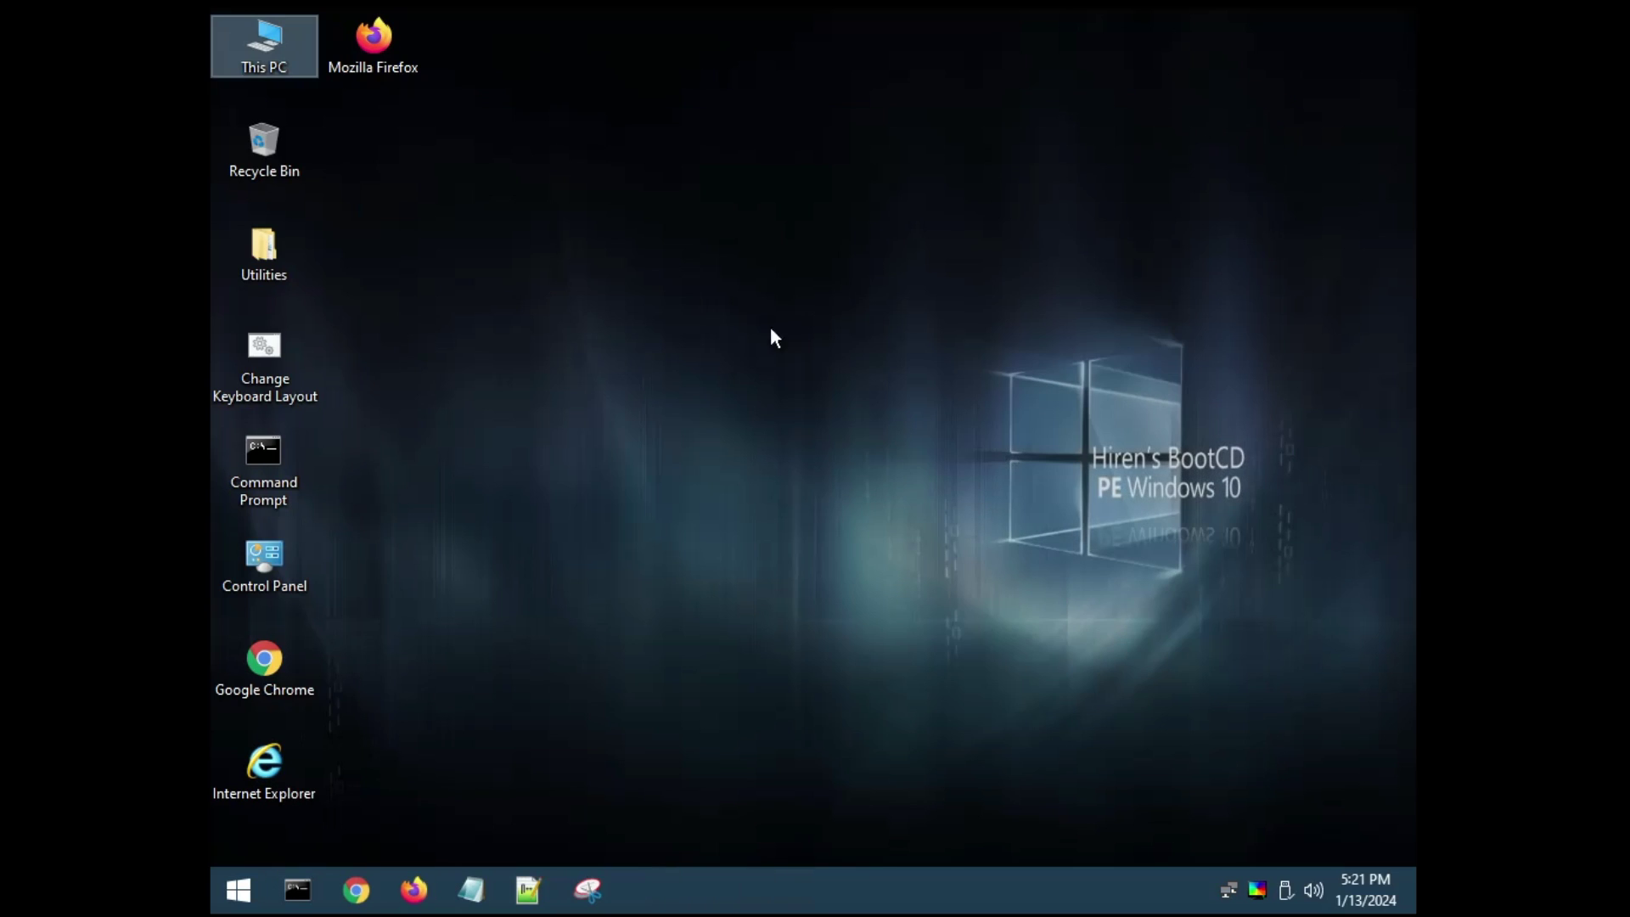
Open Recuva from the Data Recovery group of the Hard Disk Tools programs.
click(253, 874)
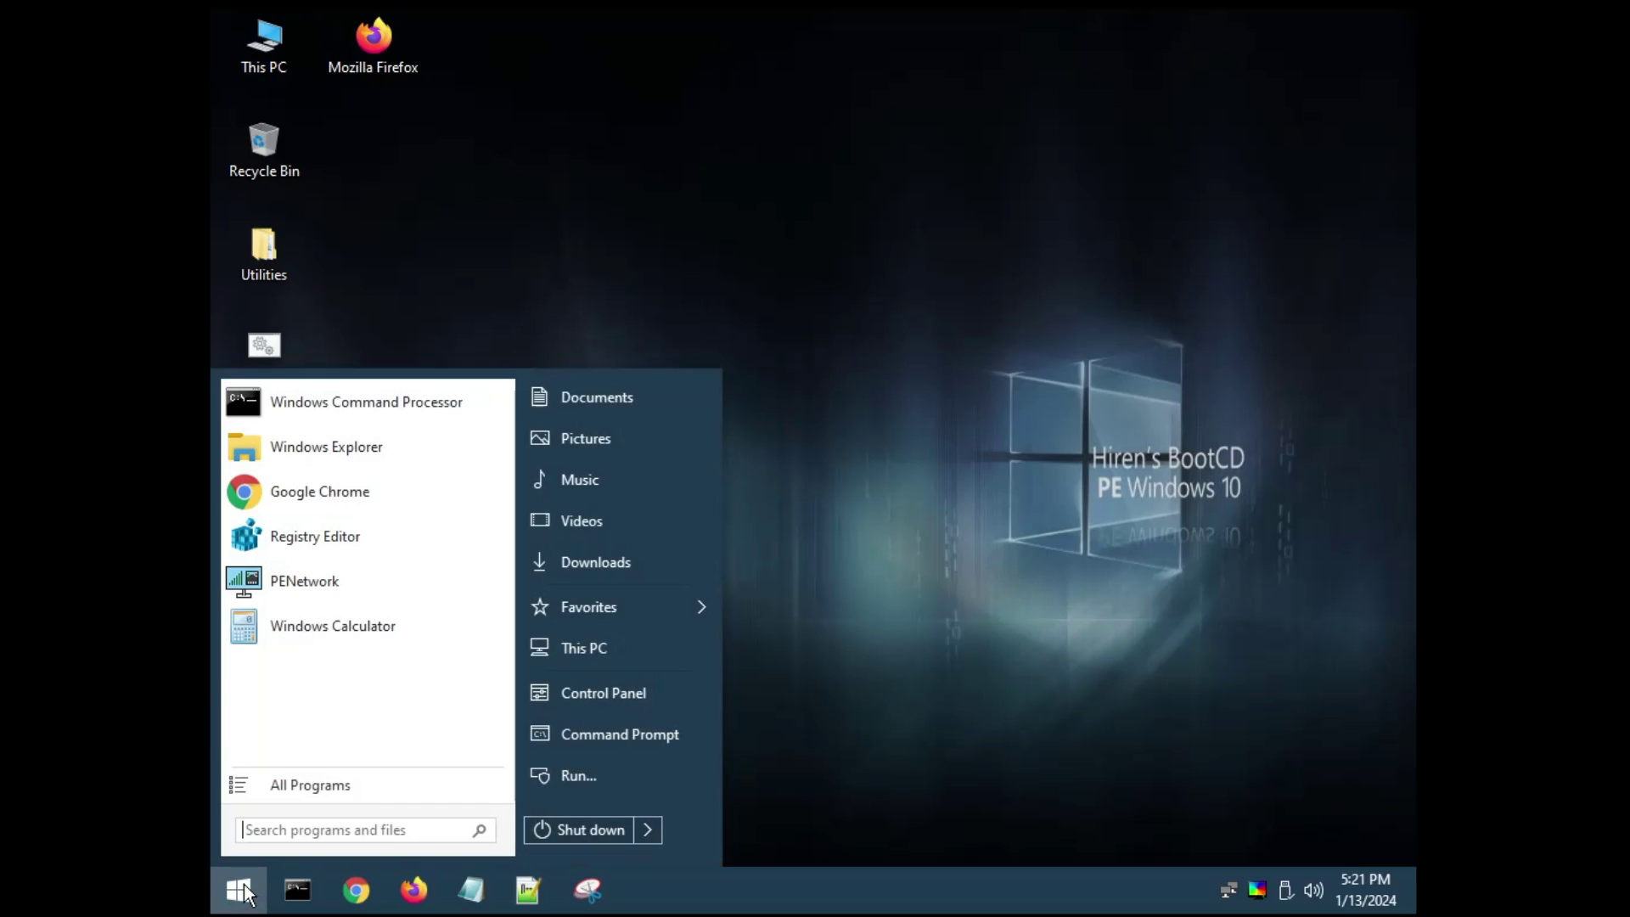
click(334, 794)
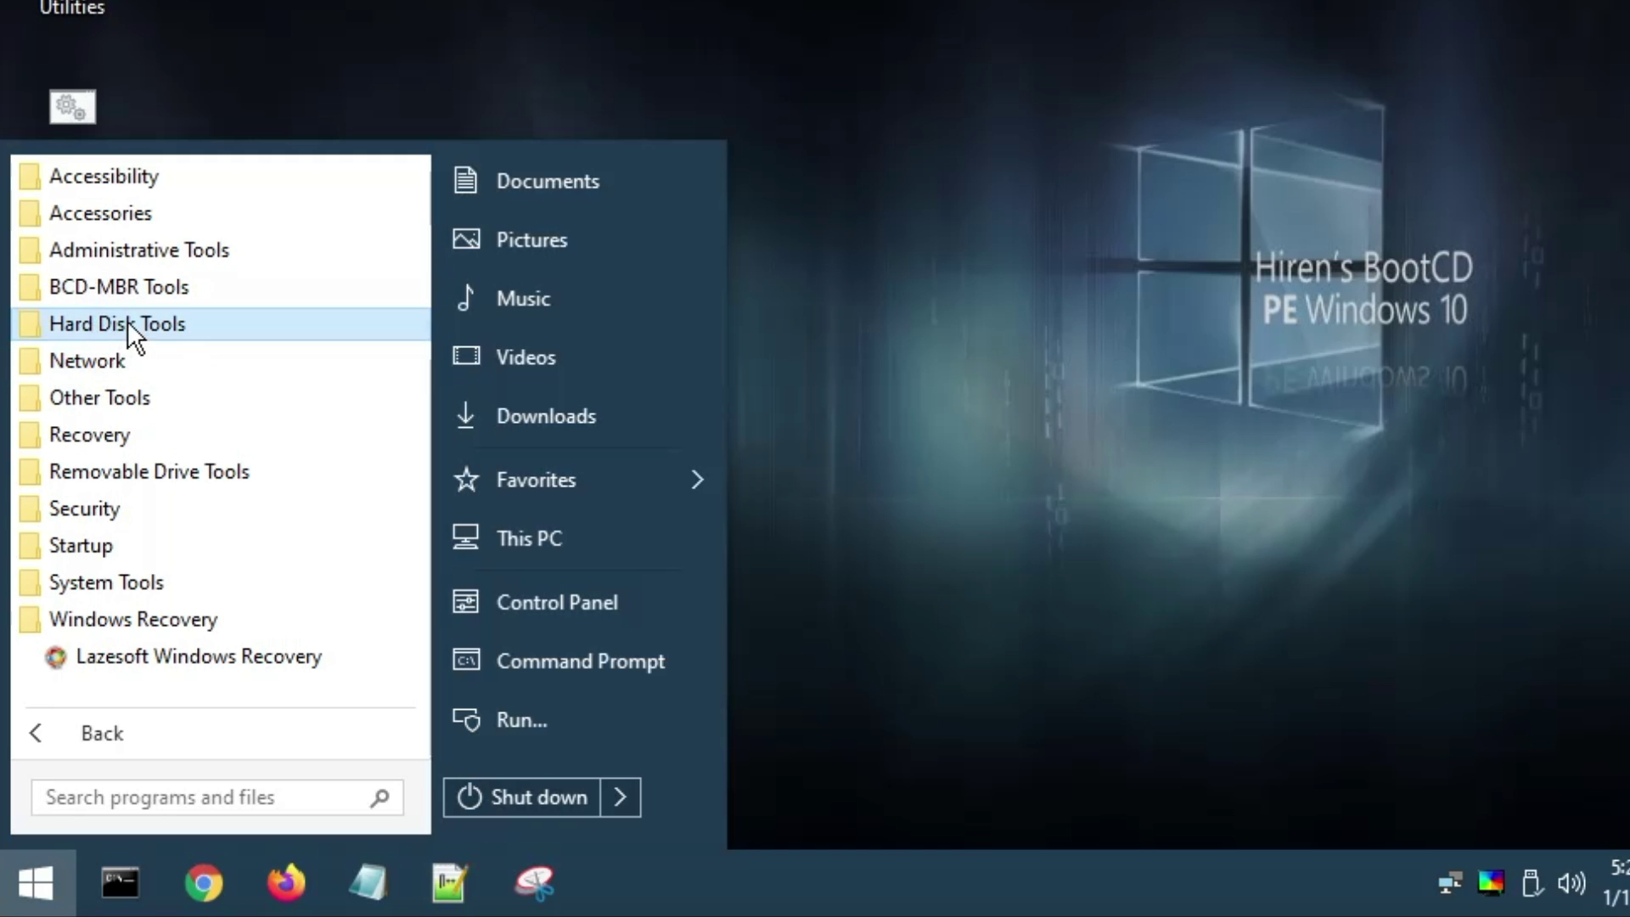
click(170, 323)
click(169, 321)
click(167, 320)
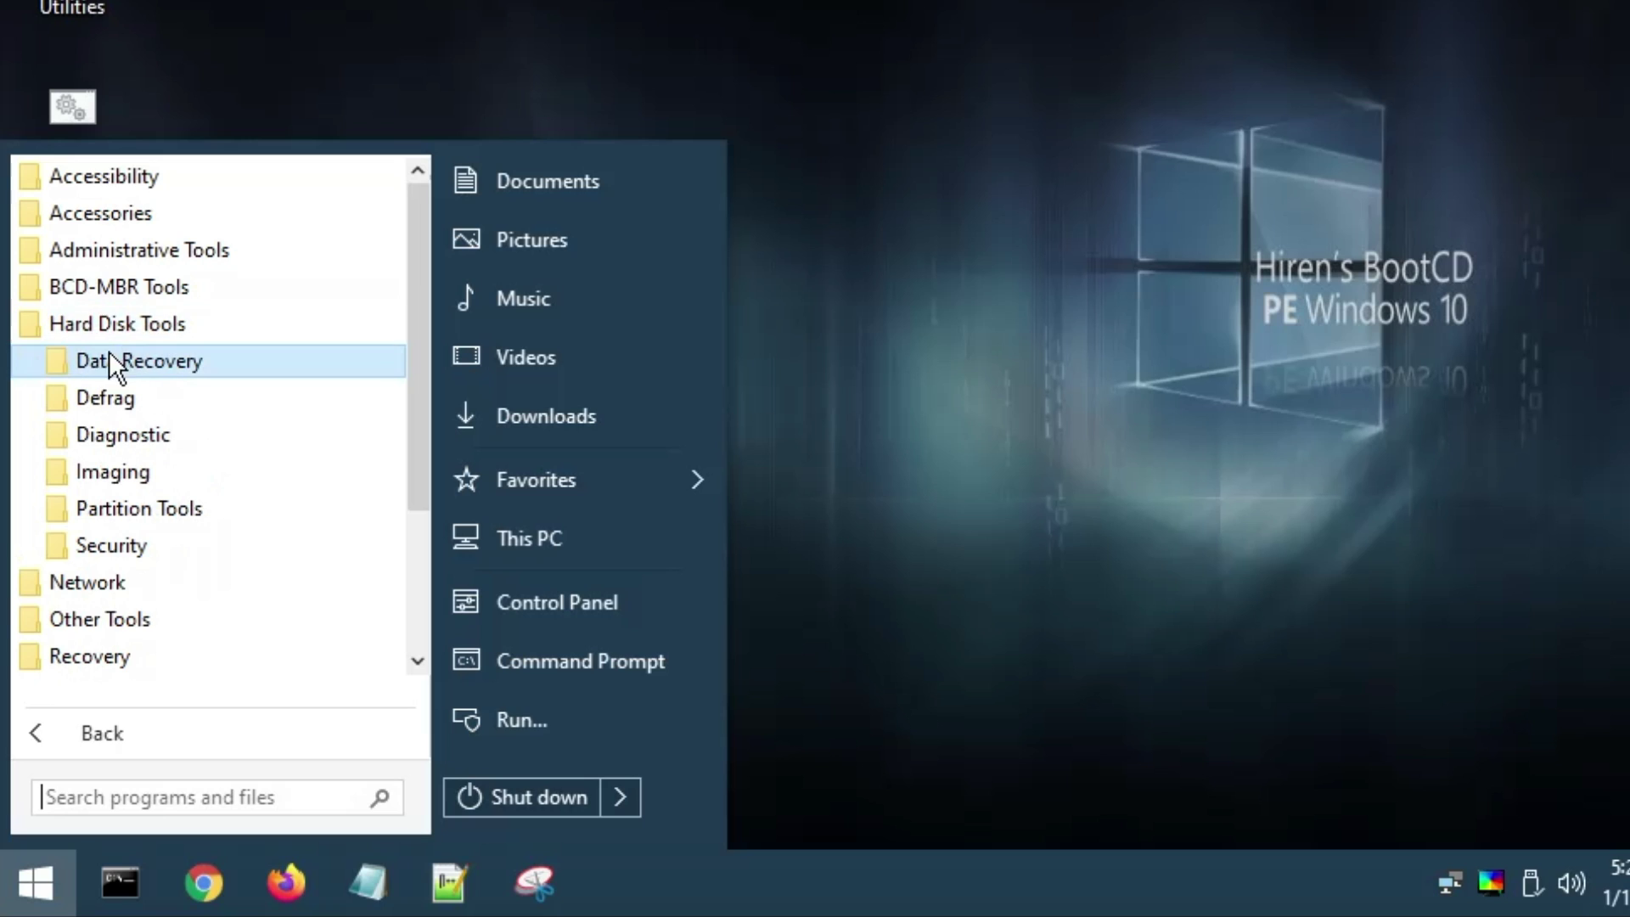
click(99, 363)
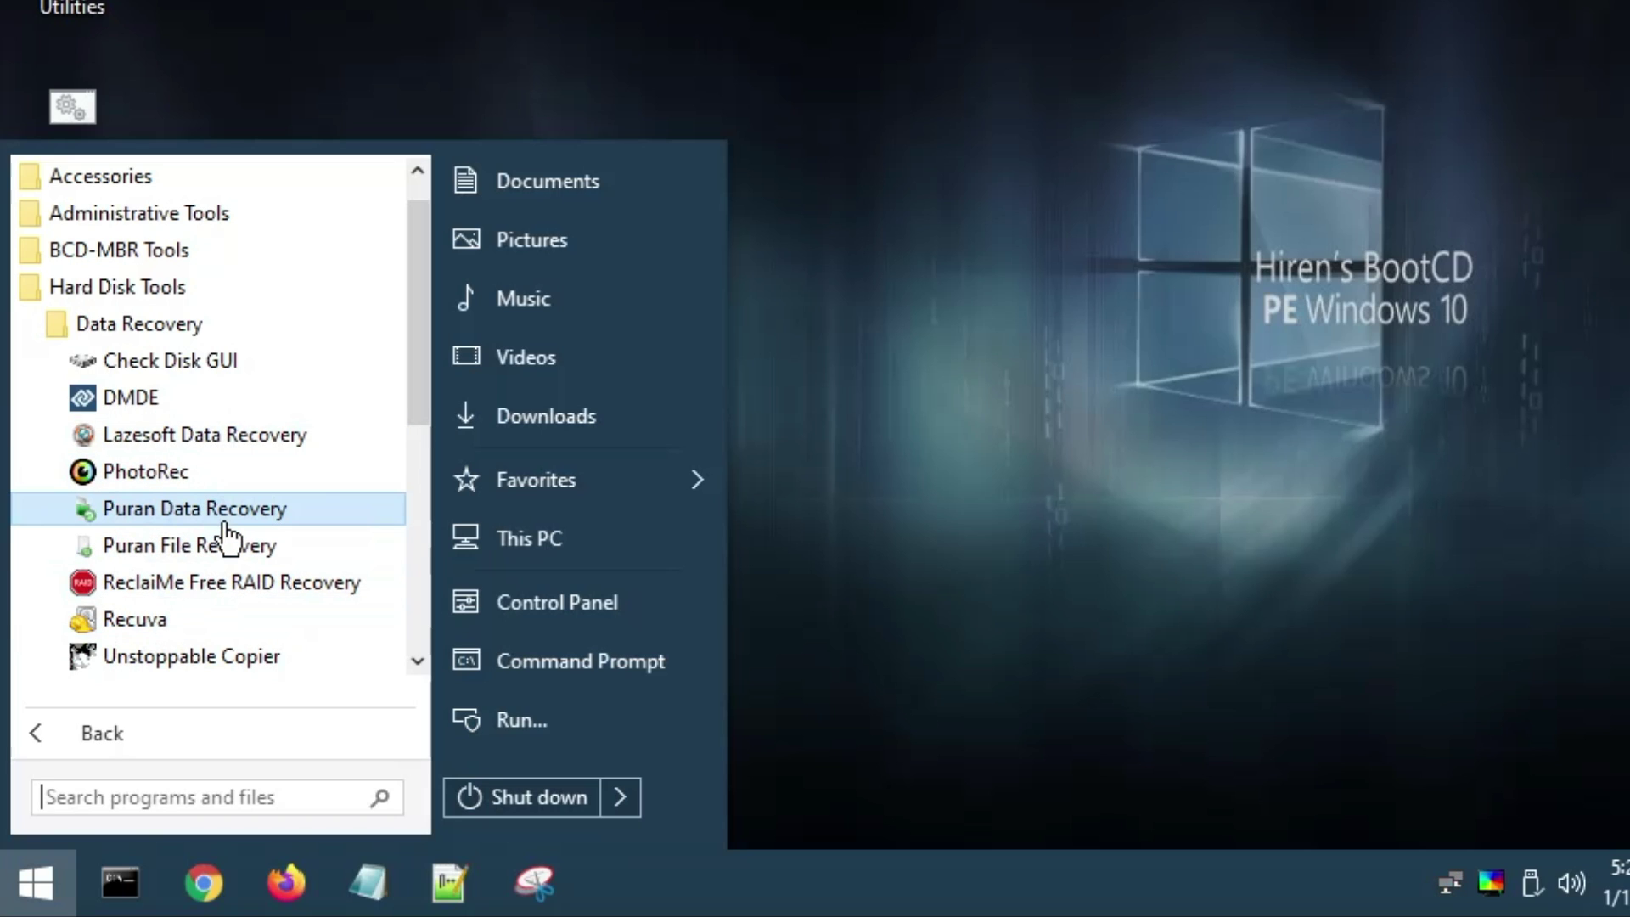
click(173, 628)
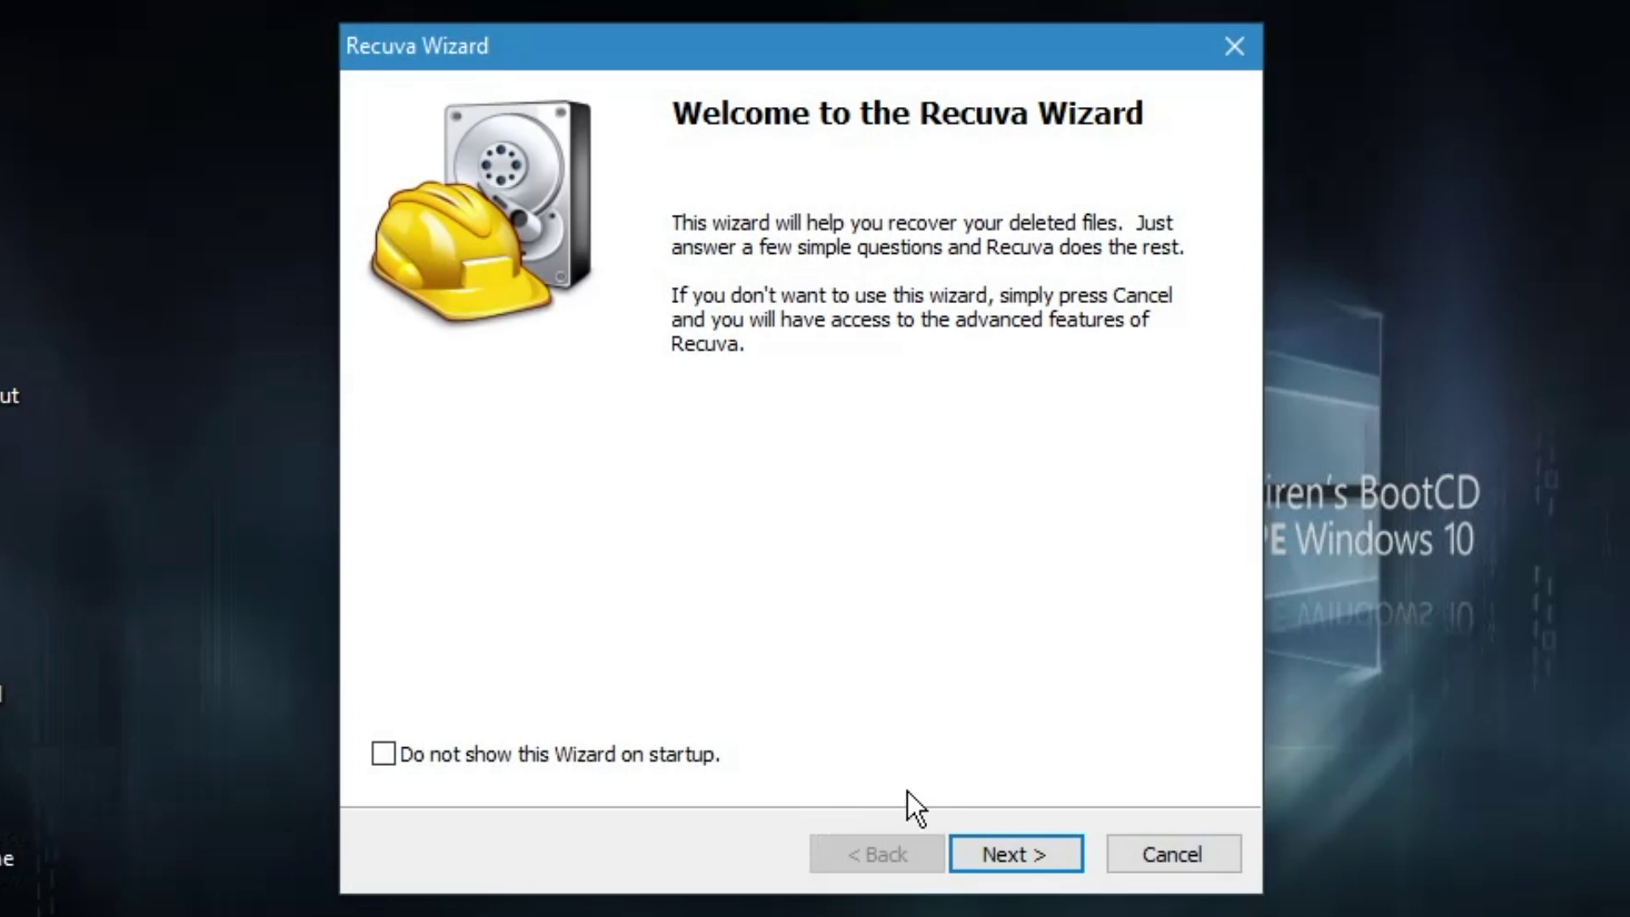
Decline the Recuva update and start a scan for all file types deleted from the Recycle Bin, without Deep Scan.
click(1034, 859)
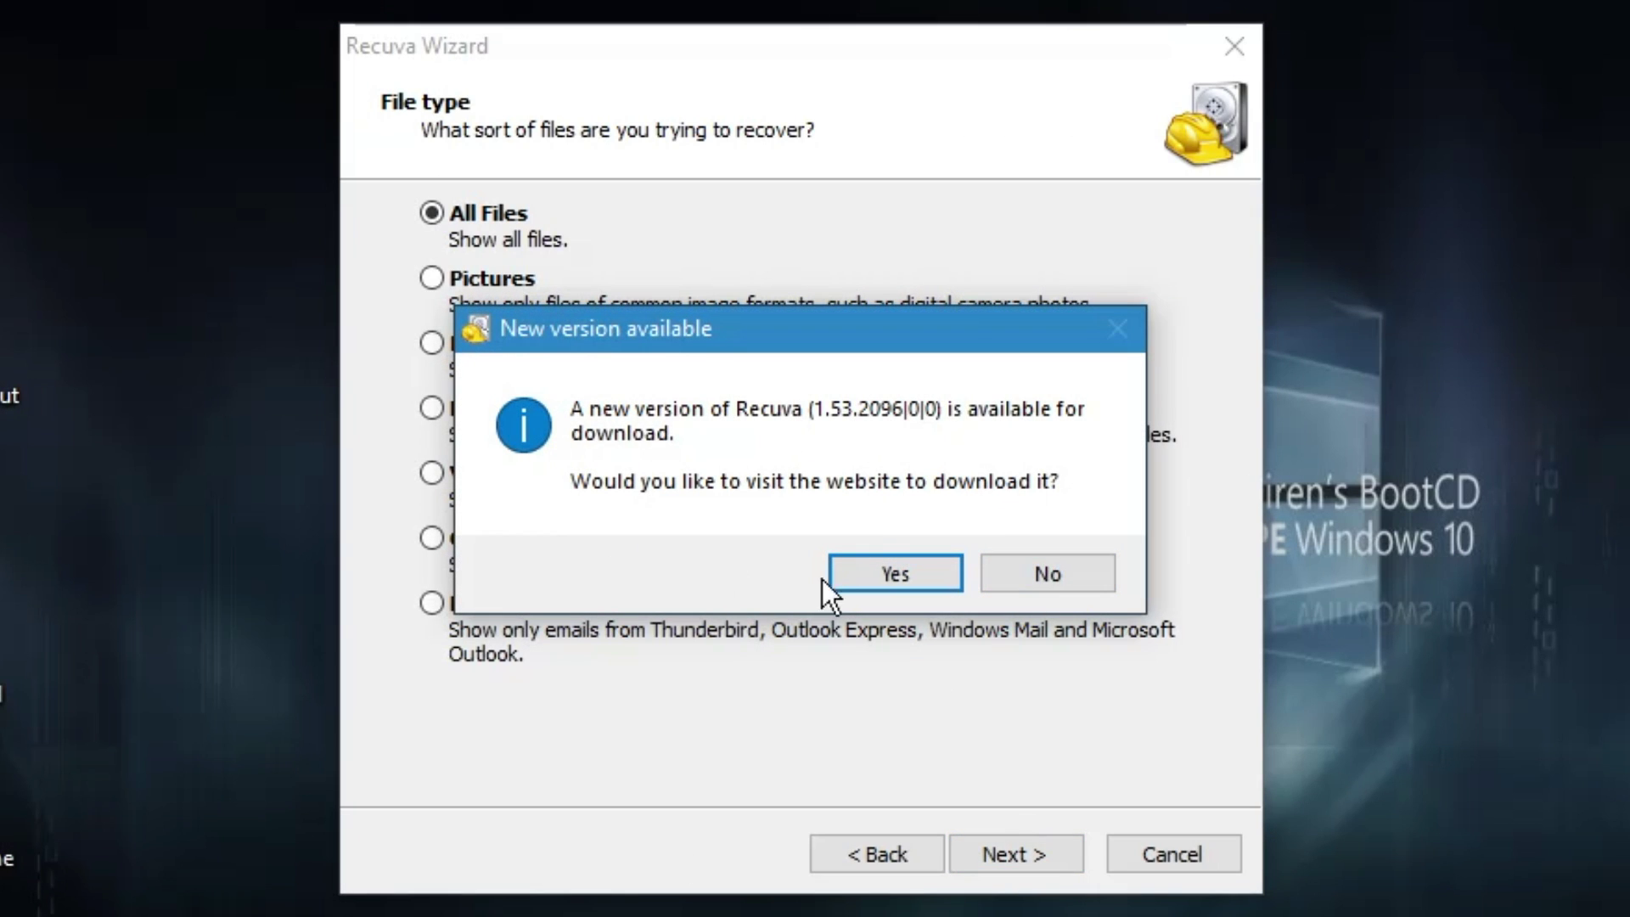
click(1065, 574)
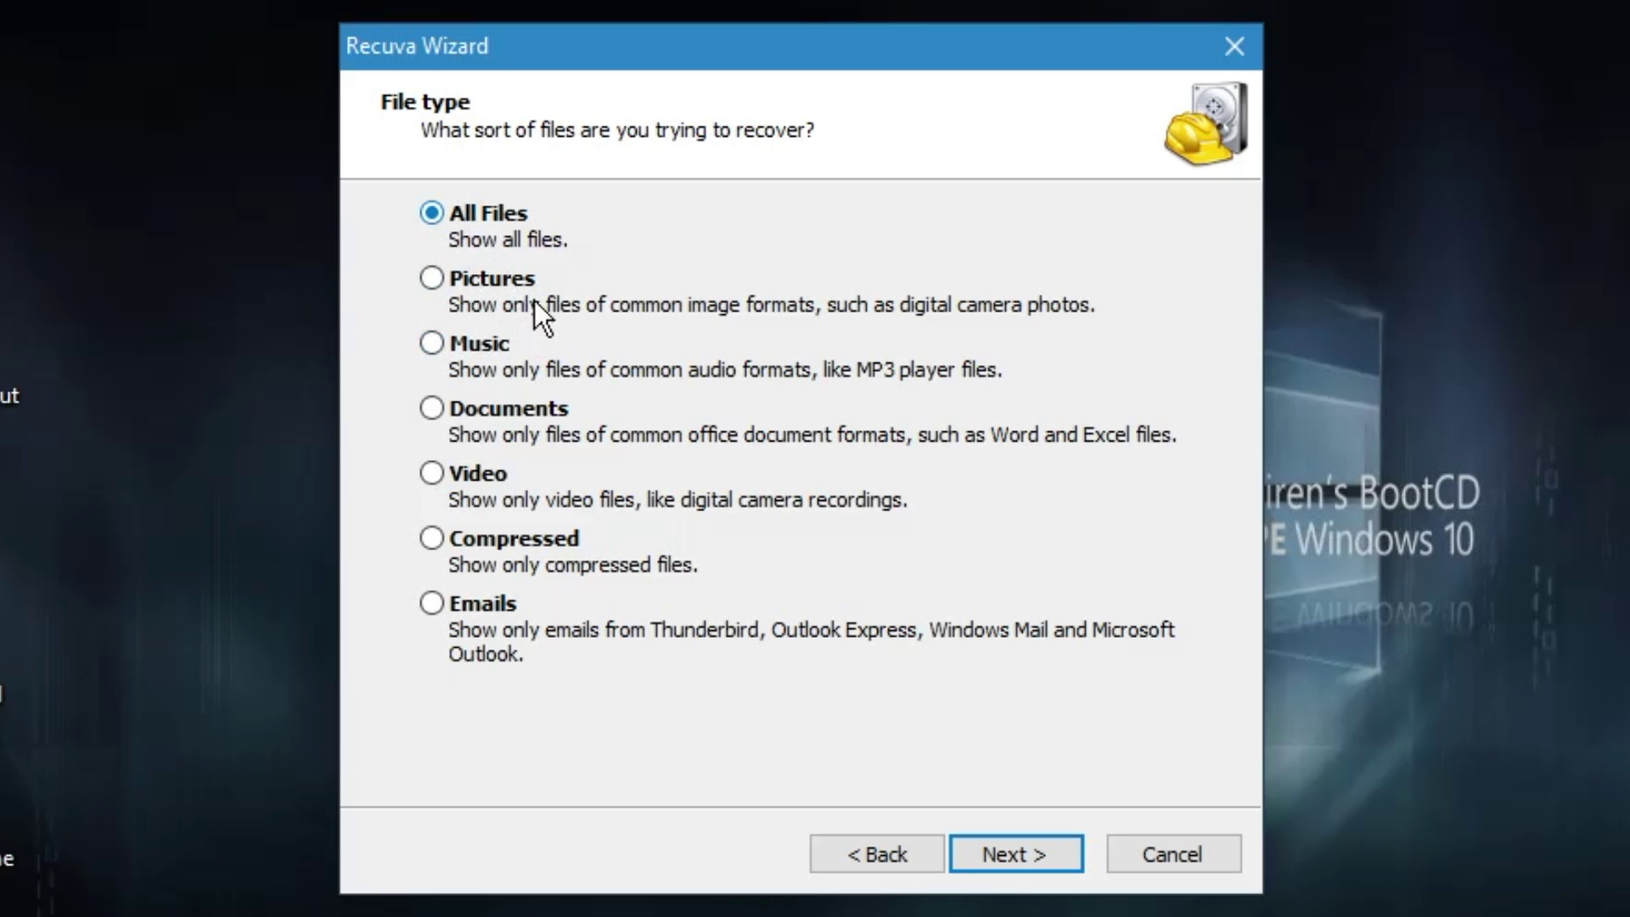
click(1005, 858)
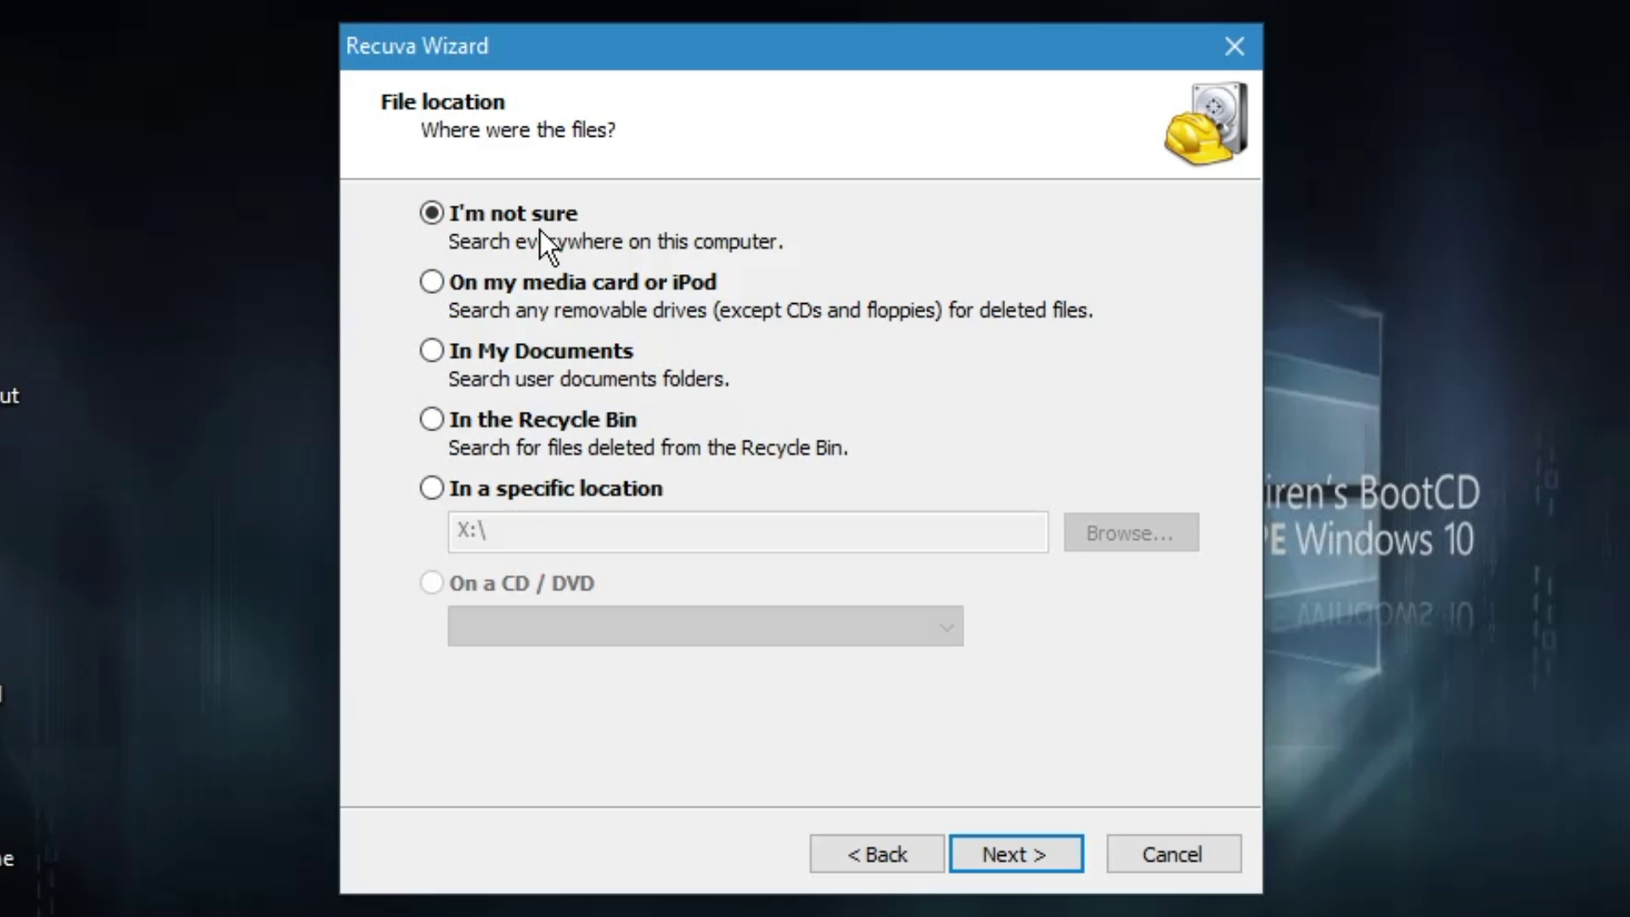
click(431, 418)
click(1033, 859)
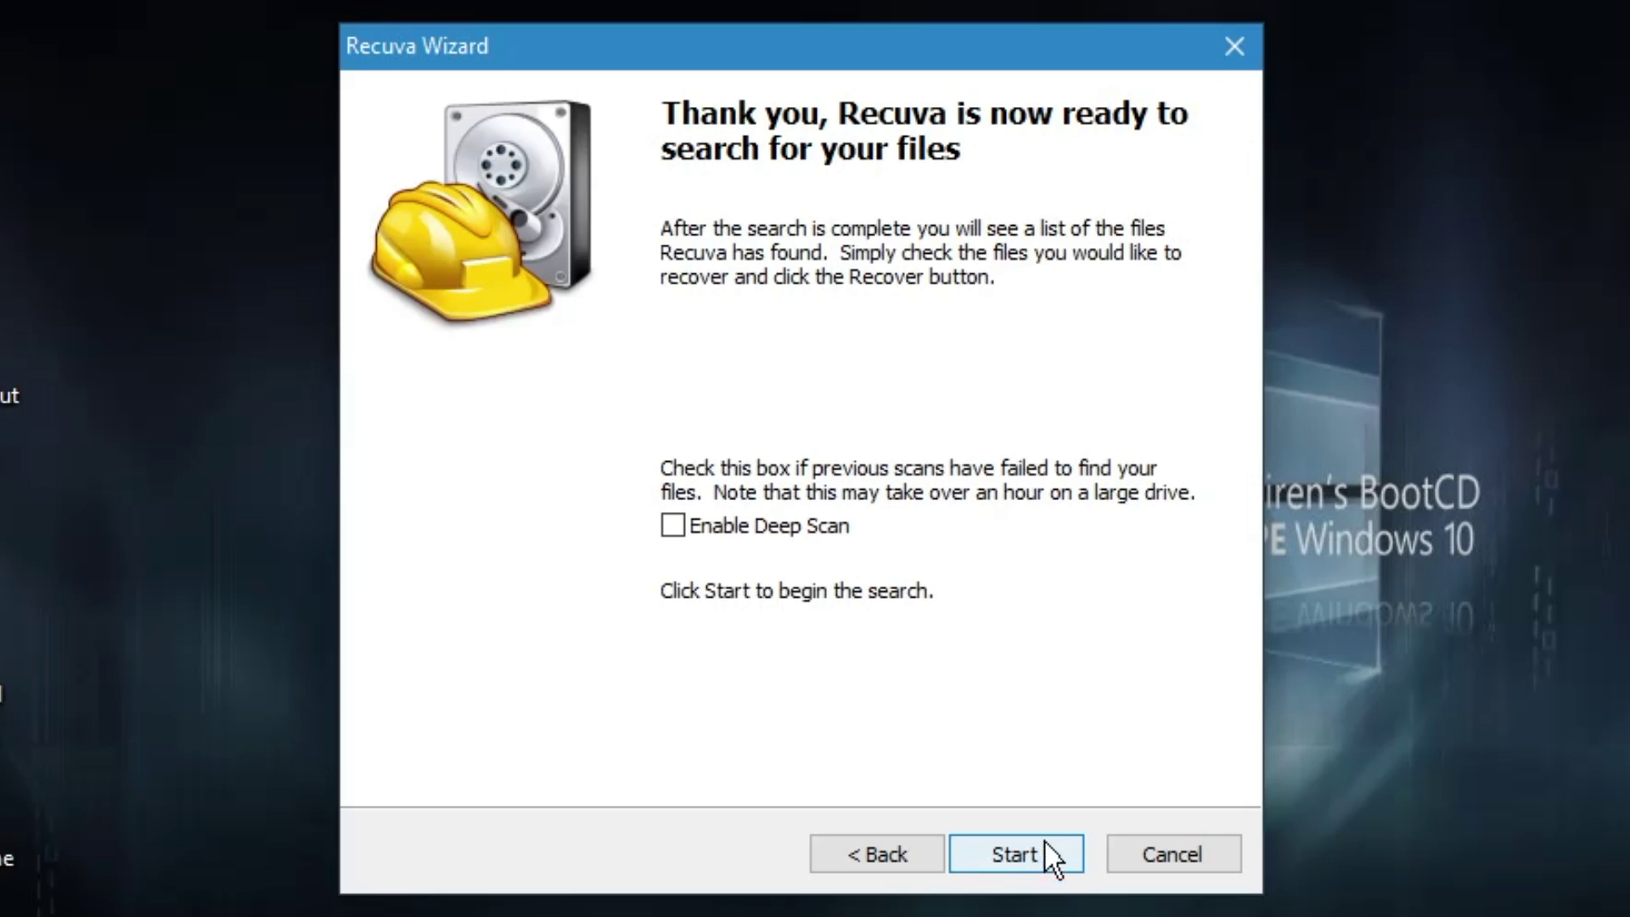
click(1015, 848)
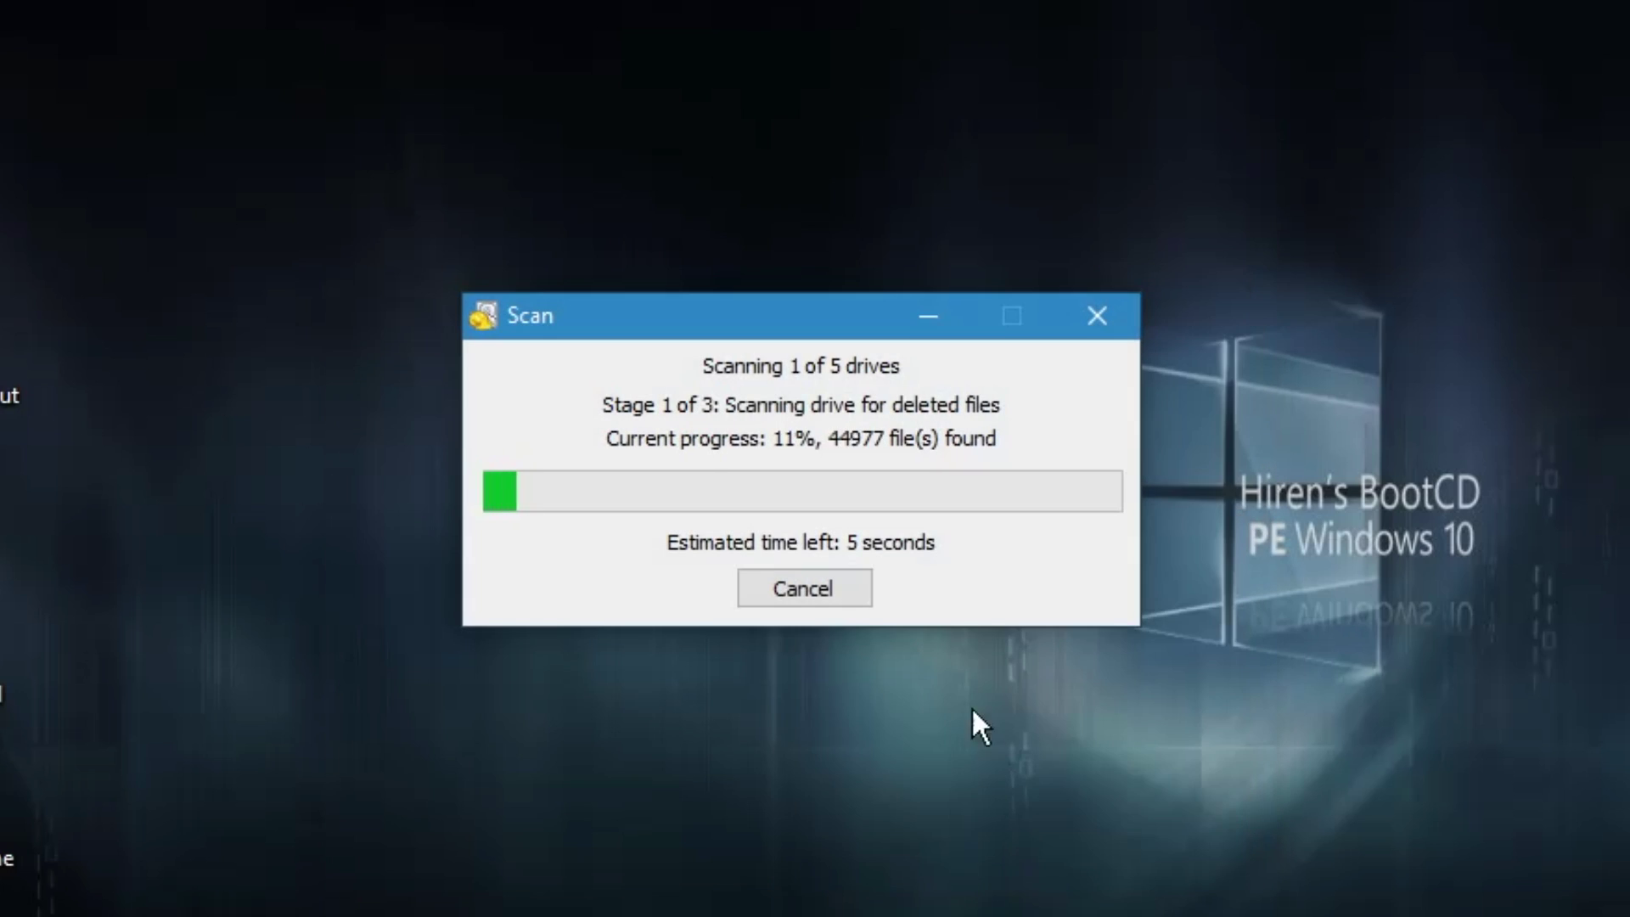